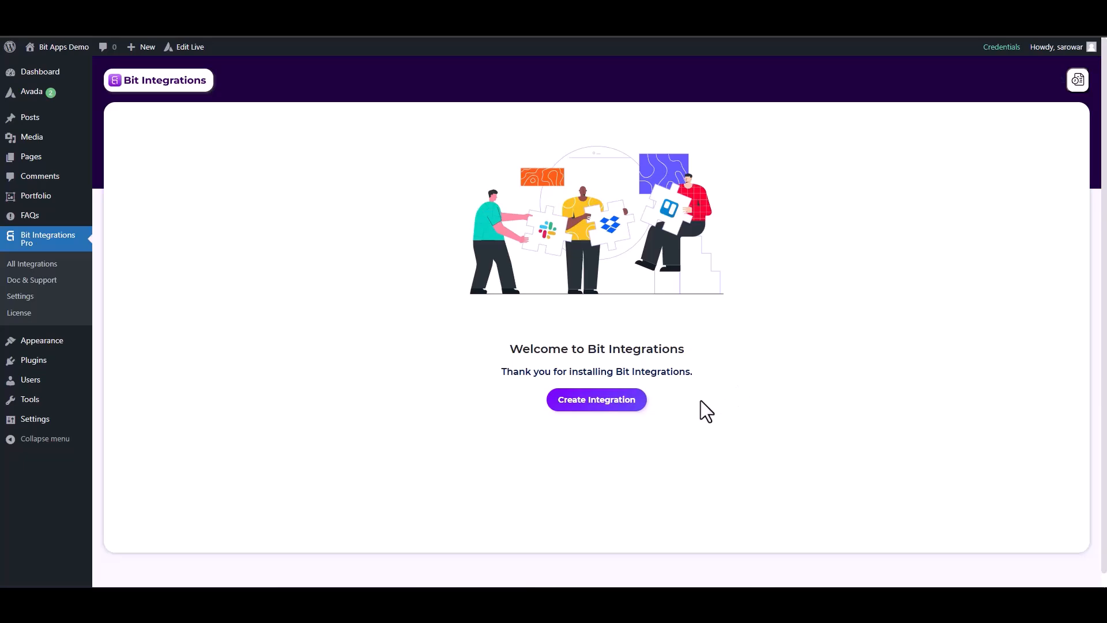
# - Create a new integration with the Avada Forms trigger and start fetching a form submission
pyautogui.click(630, 402)
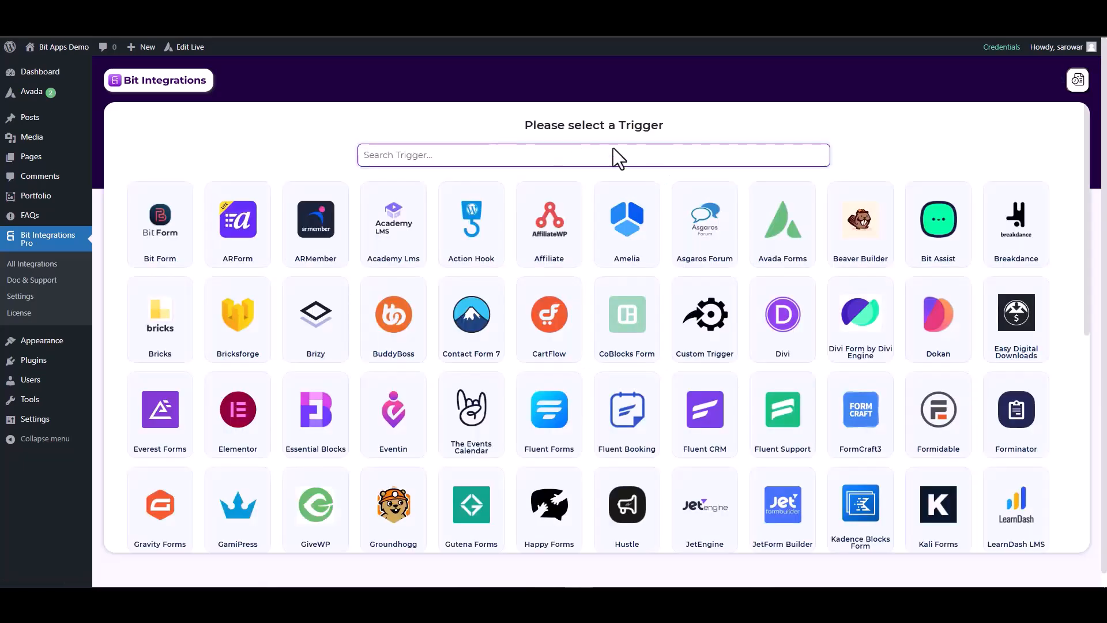
pyautogui.click(772, 231)
pyautogui.click(613, 273)
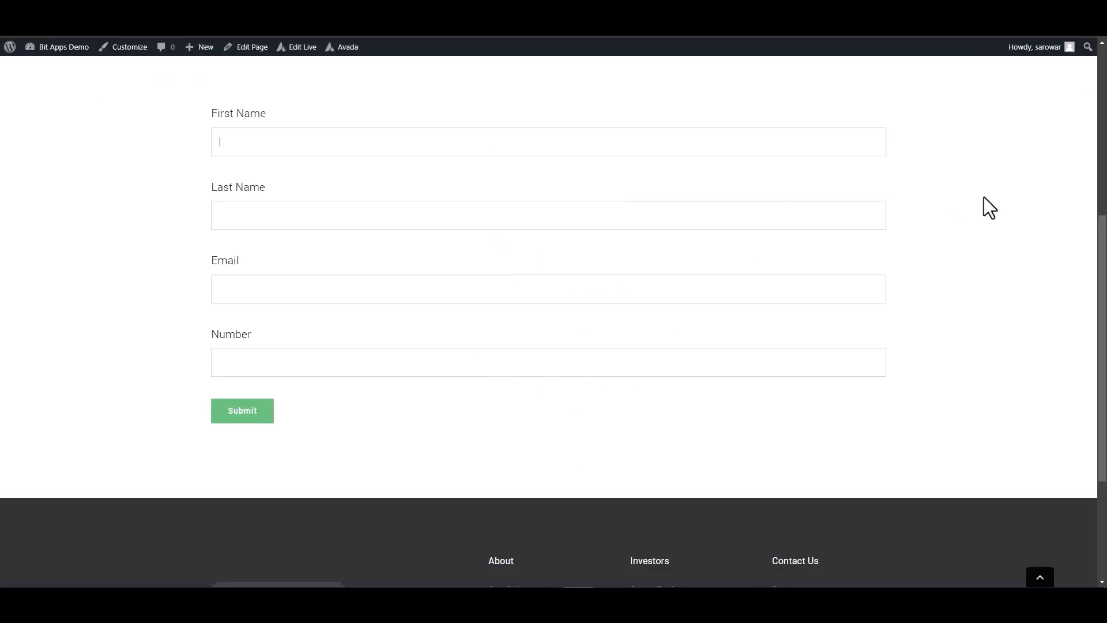
# - Fill the Avada form: First Name 'test', Last Name 'test-1', a test e-mail, Number 123456
pyautogui.write('test')
pyautogui.click(812, 222)
pyautogui.write('test-1')
pyautogui.click(765, 298)
pyautogui.write('test@gmail.com')
pyautogui.click(768, 365)
pyautogui.write('123456')
# - Submit the test entry and check the thank-you confirmation message
pyautogui.click(263, 418)
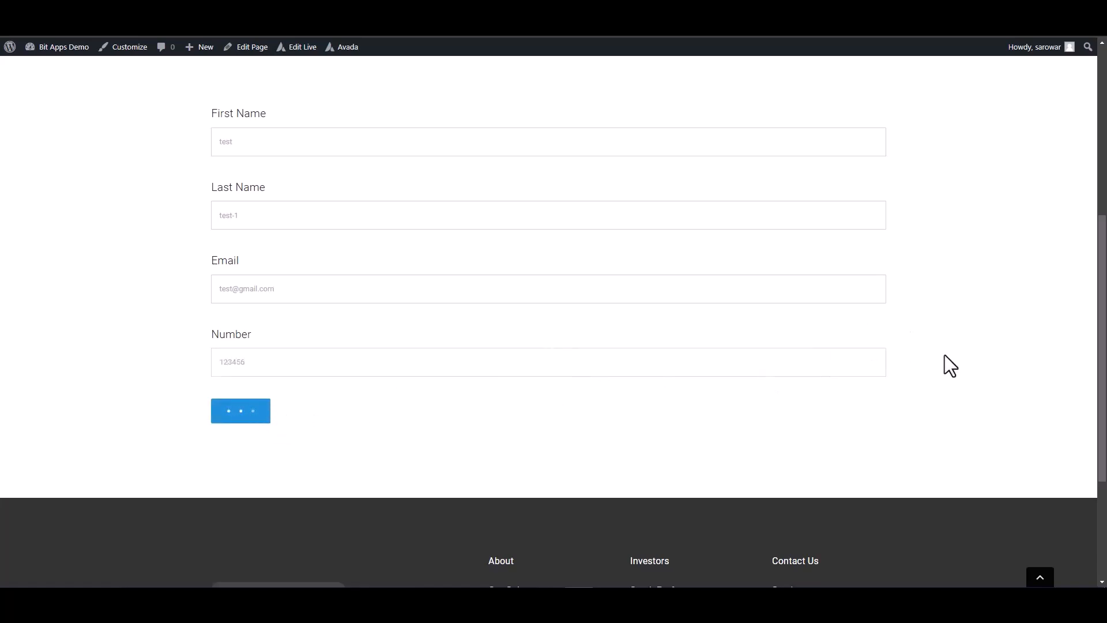
pyautogui.tripleClick(544, 457)
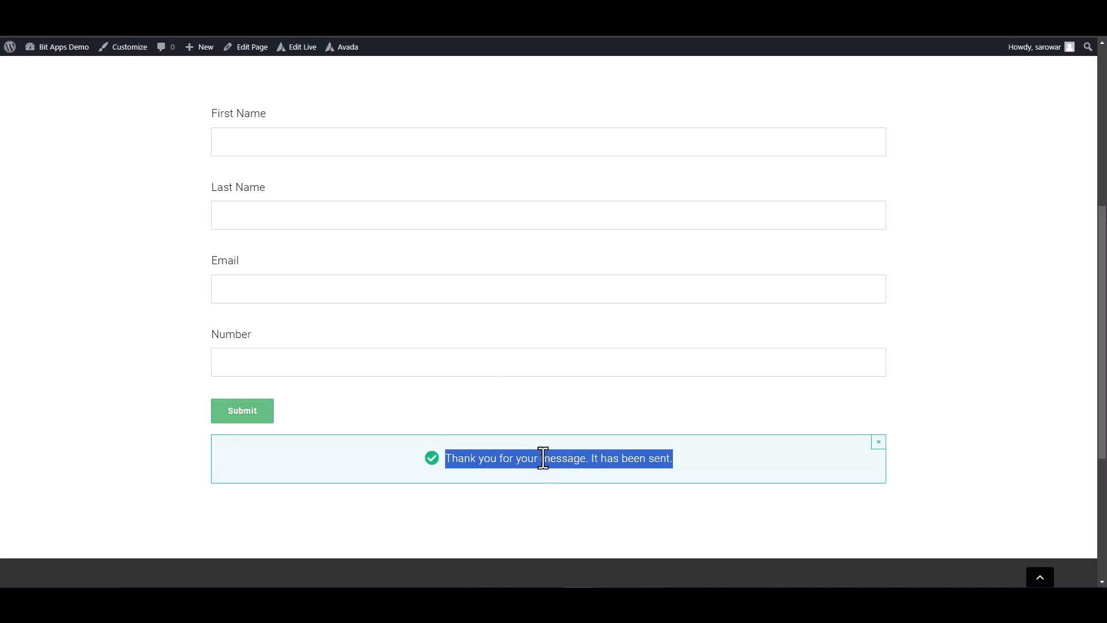
pyautogui.click(953, 369)
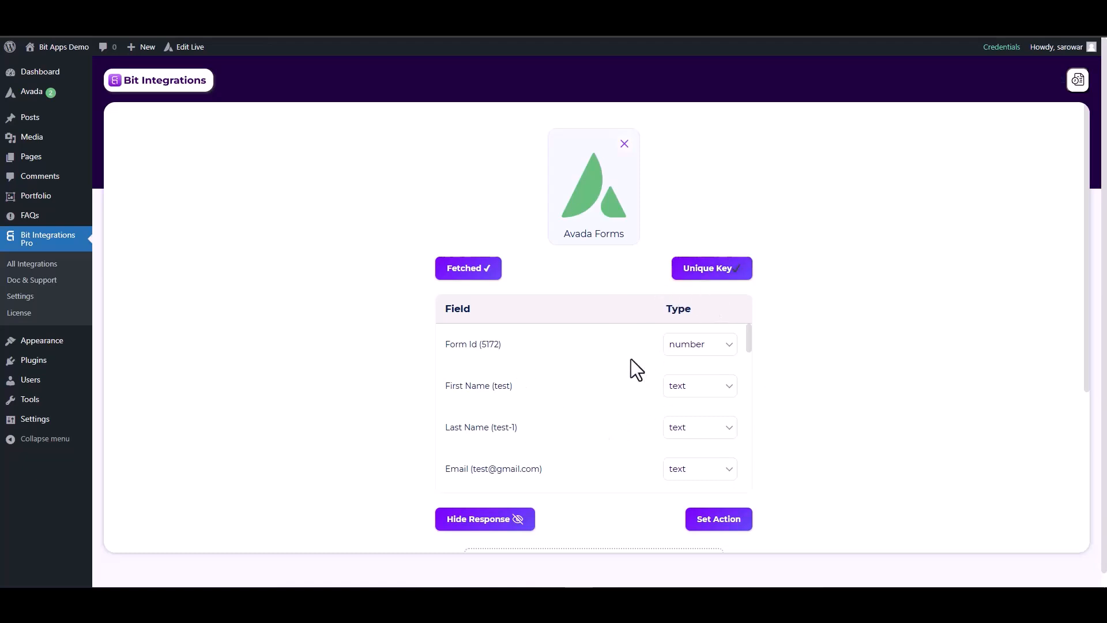
# - Set the Email field's type to email and the Number field's type to number, then go to Set Action
pyautogui.scroll(-1, 646, 398)
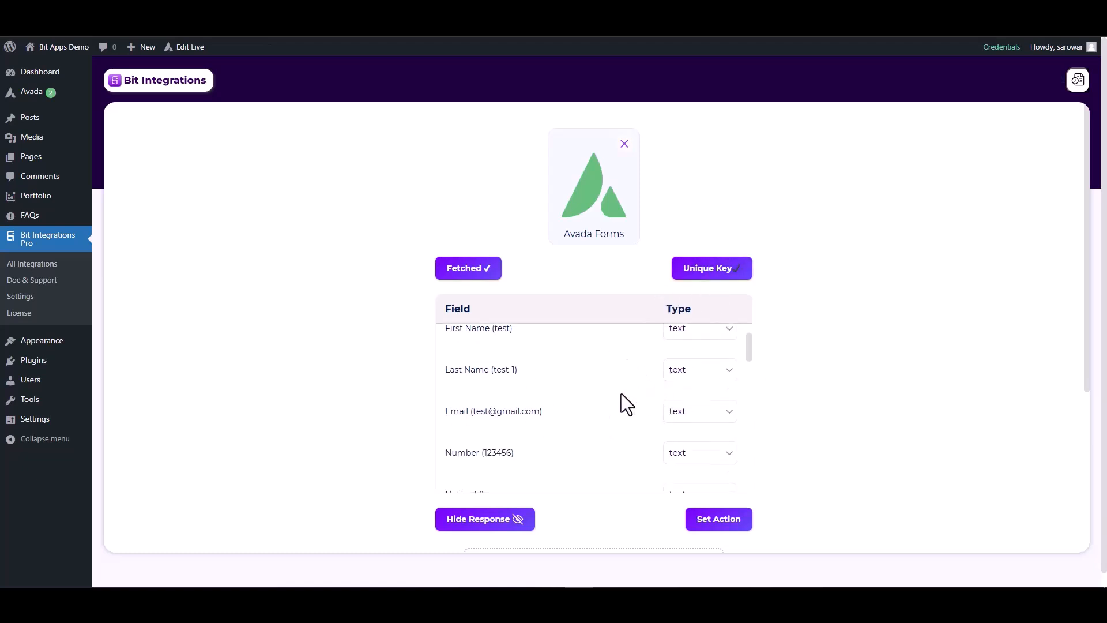
pyautogui.click(686, 415)
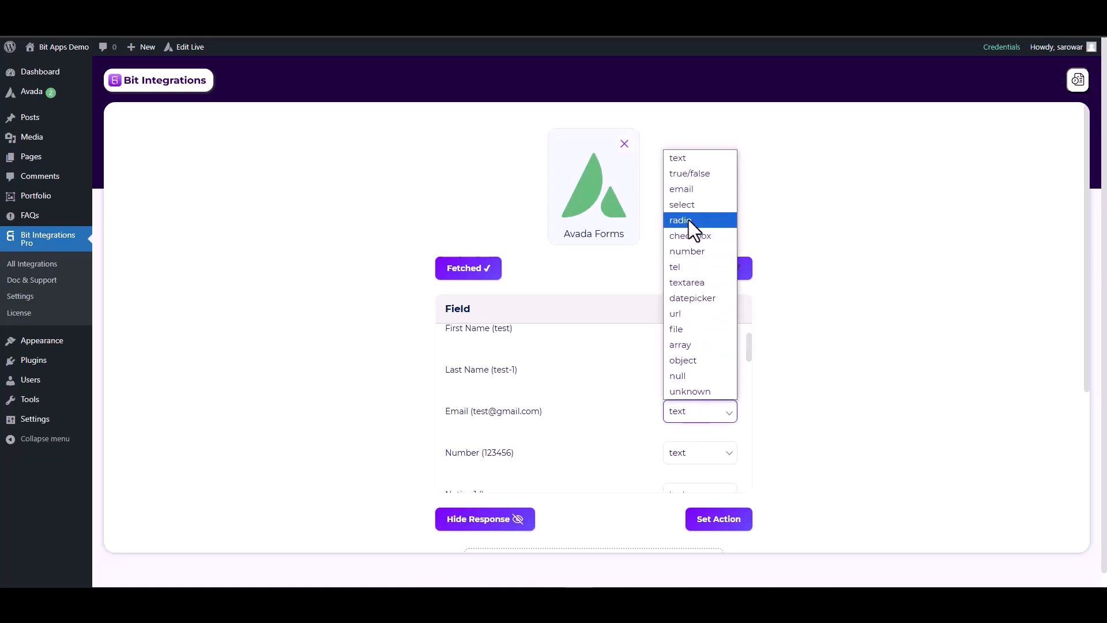
pyautogui.click(683, 189)
pyautogui.click(681, 461)
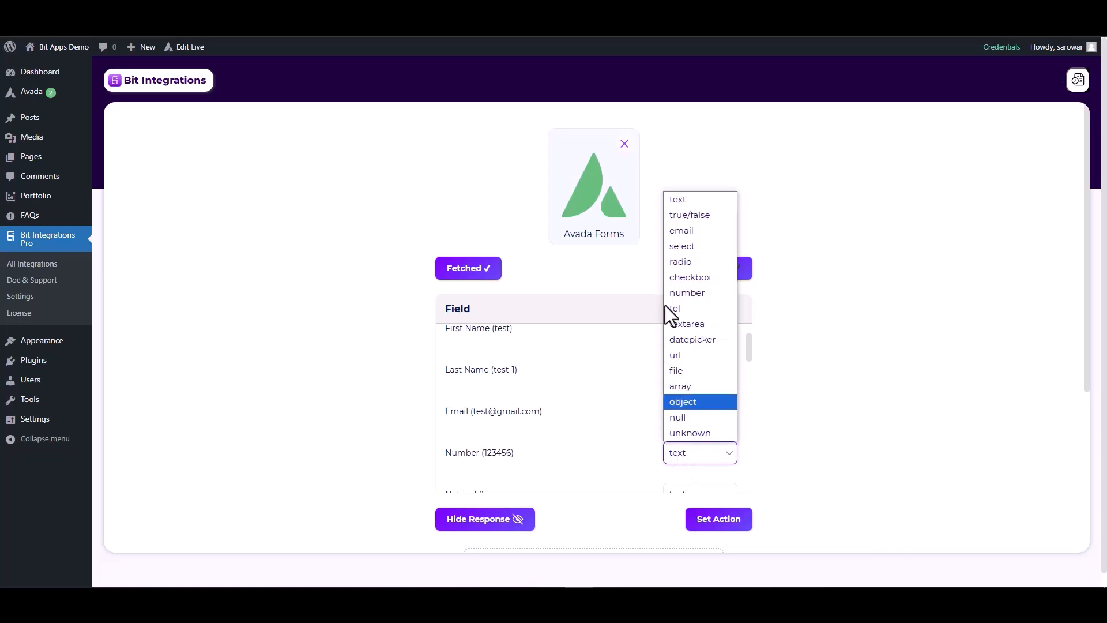
pyautogui.click(680, 296)
pyautogui.scroll(-3, 692, 444)
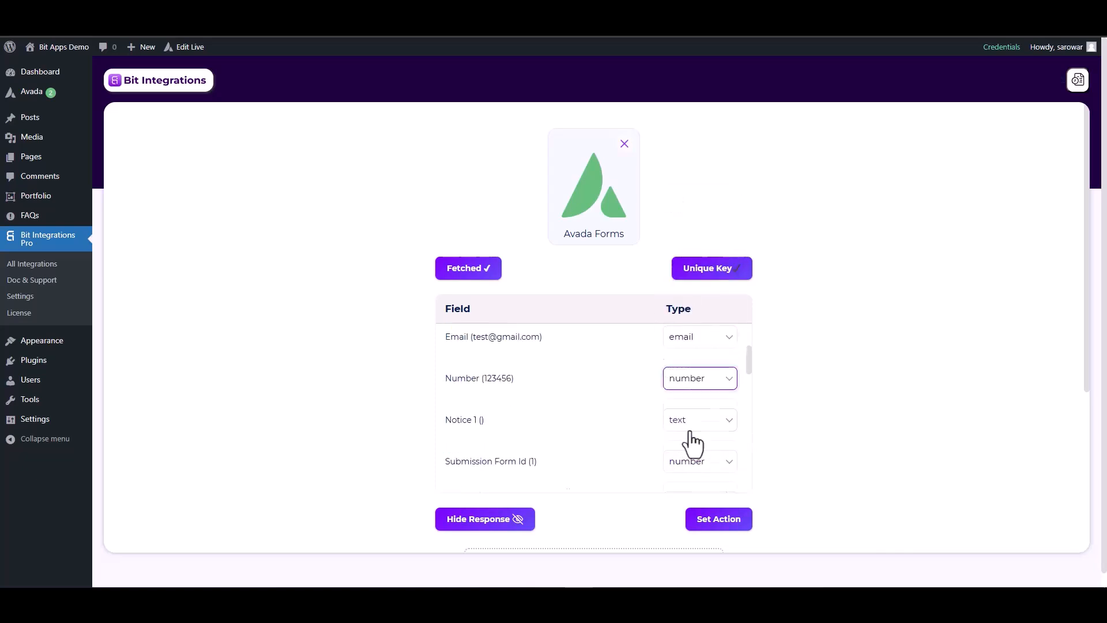
pyautogui.scroll(-2, 794, 452)
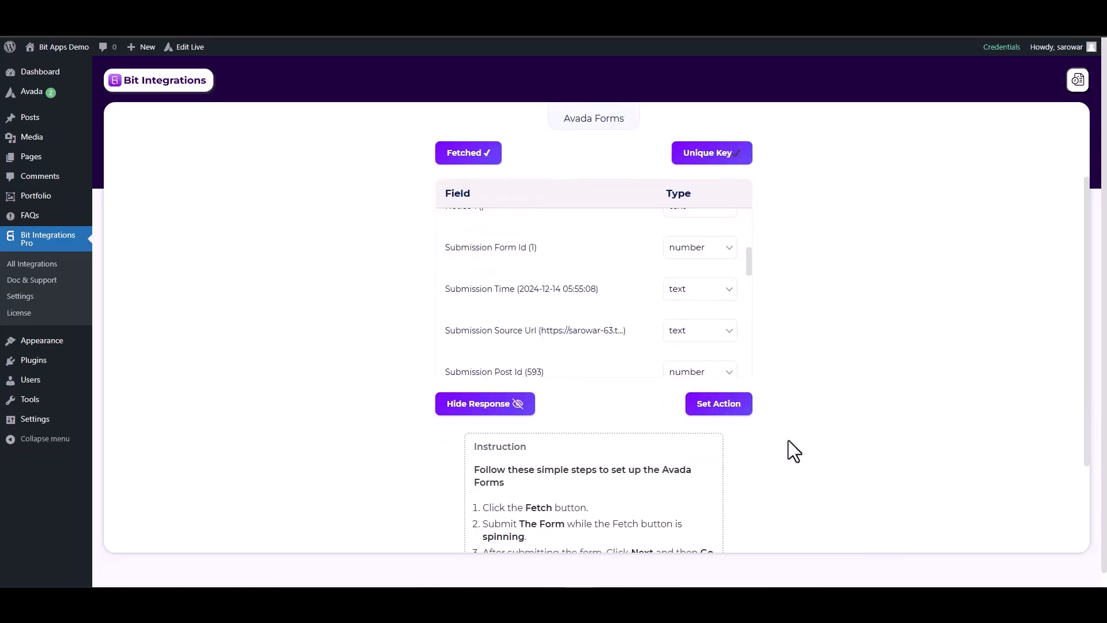
pyautogui.click(721, 404)
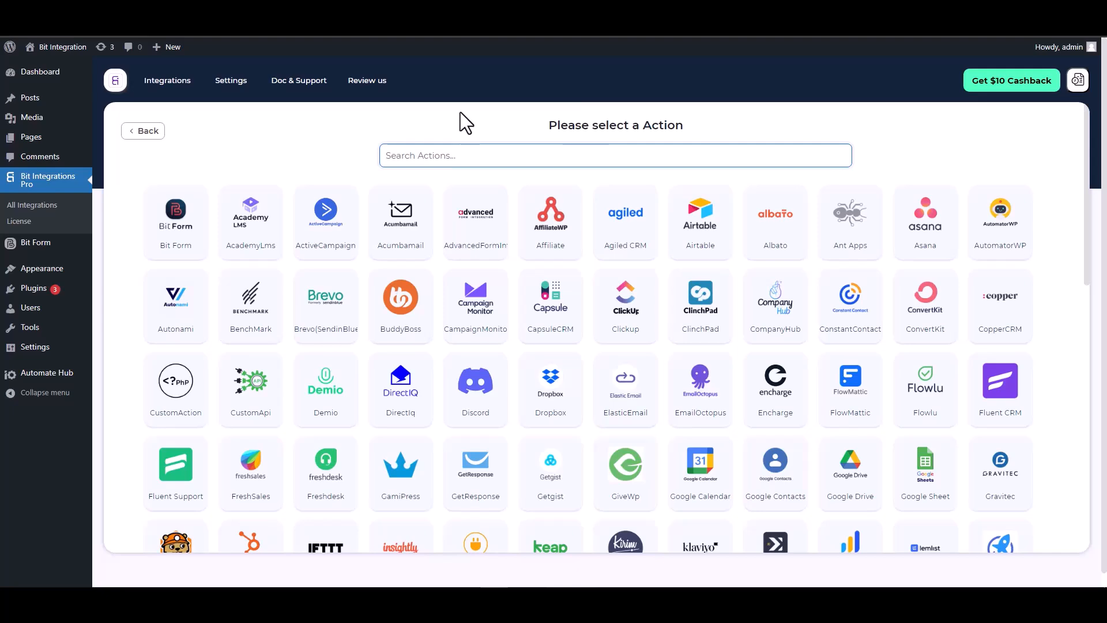
# - Pick ConstantContact from the actions filtered by 'con' and follow its Constant Contact Application link
pyautogui.write('con')
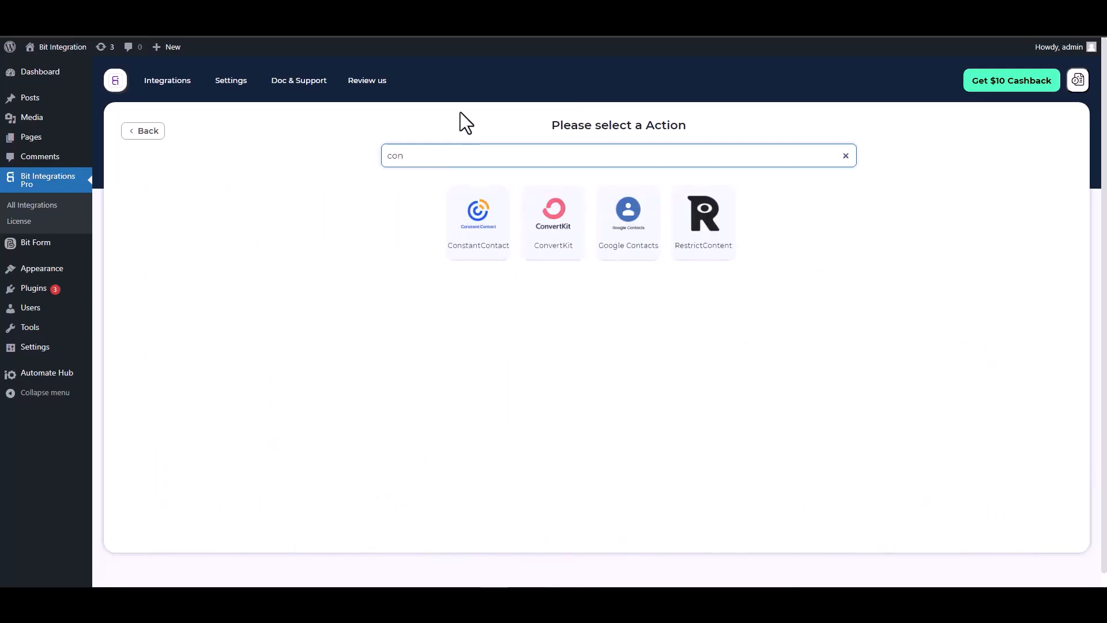
pyautogui.click(473, 240)
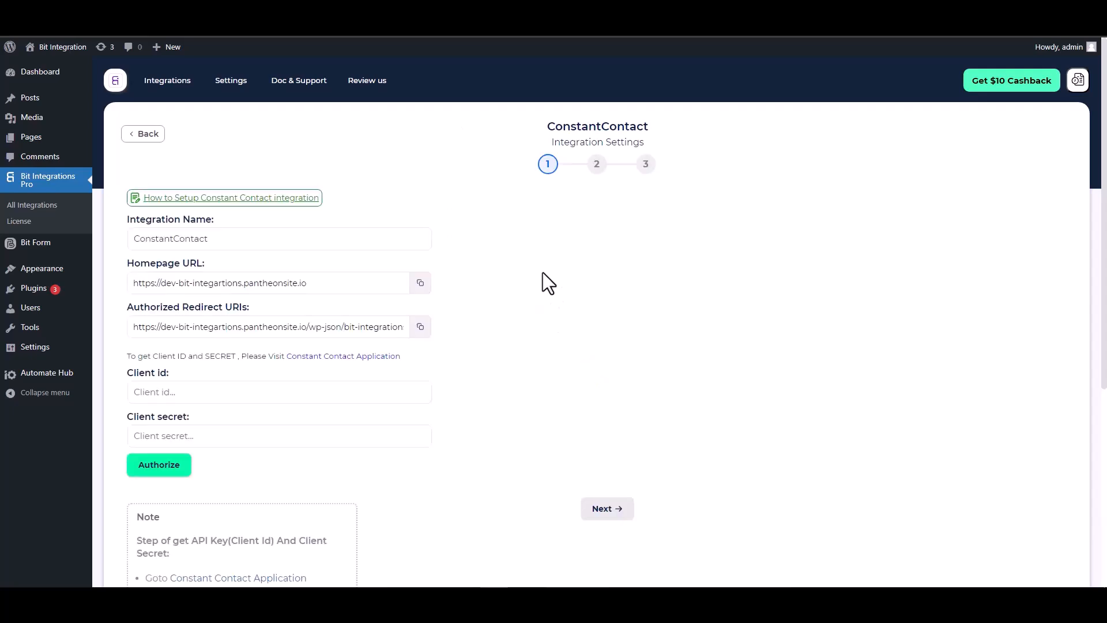
pyautogui.scroll(-2, 542, 272)
pyautogui.click(328, 278)
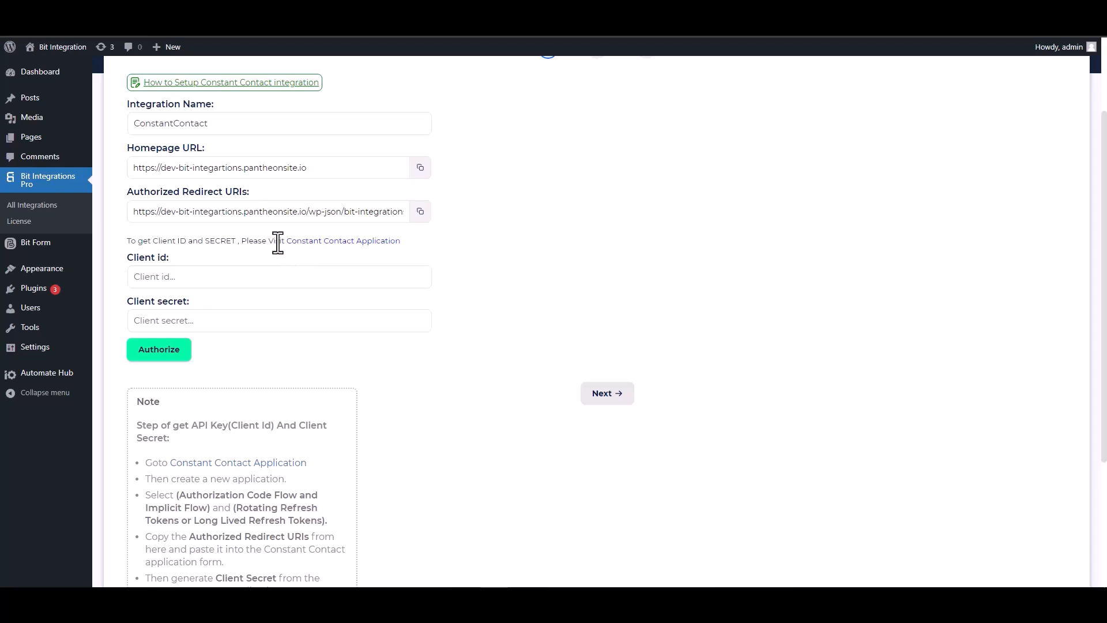
pyautogui.click(335, 244)
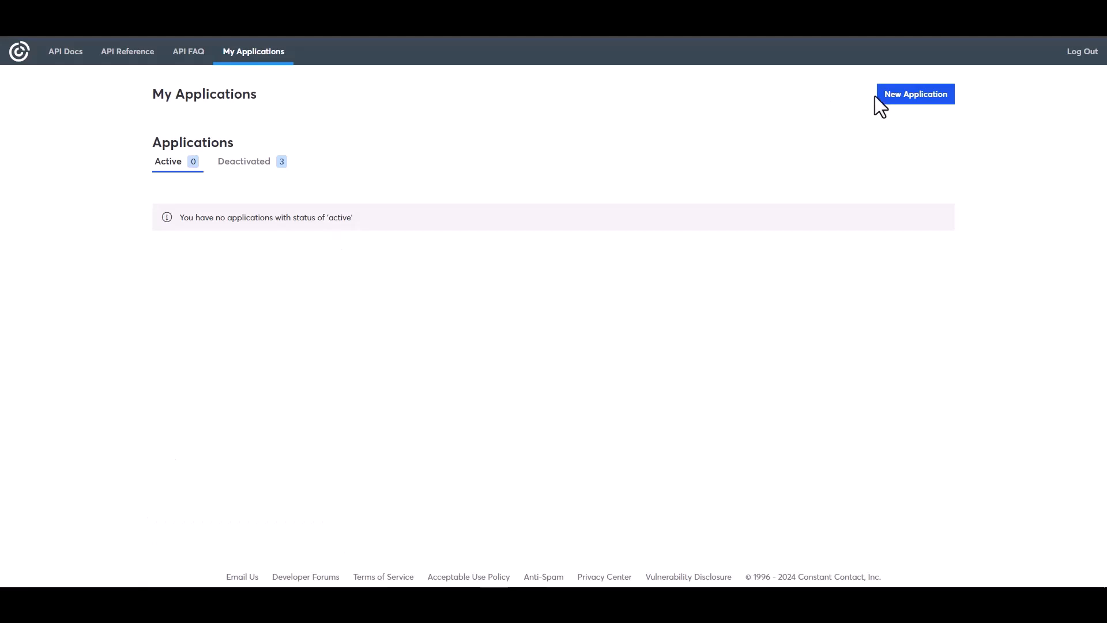
# - Create a Constant Contact application named 'Bit Integrations' using Long Lived Refresh Tokens
pyautogui.click(928, 98)
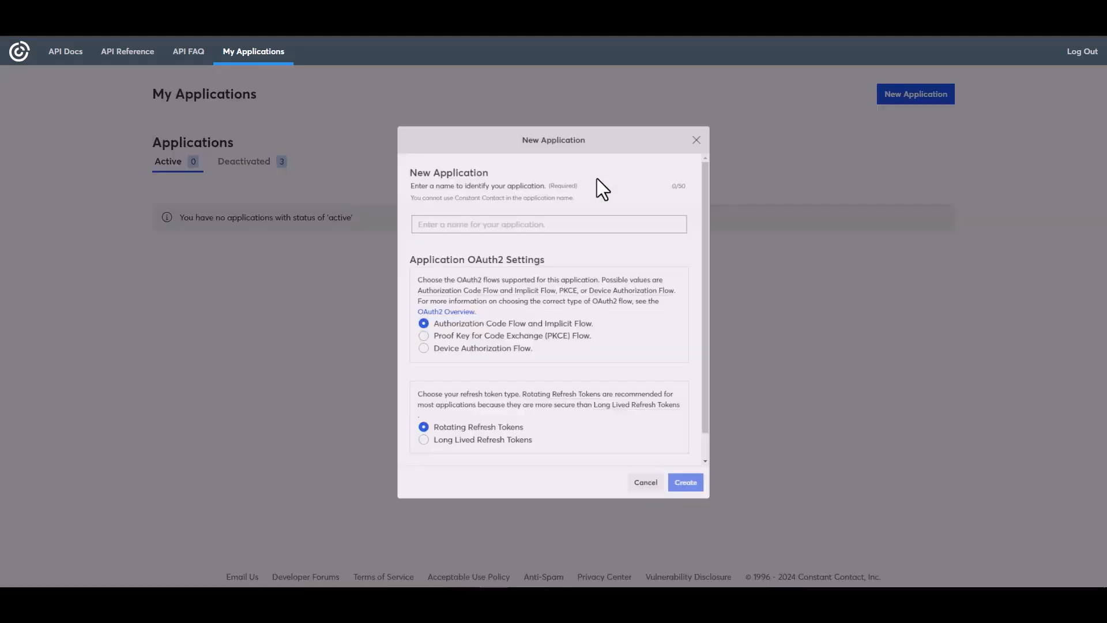
pyautogui.click(439, 214)
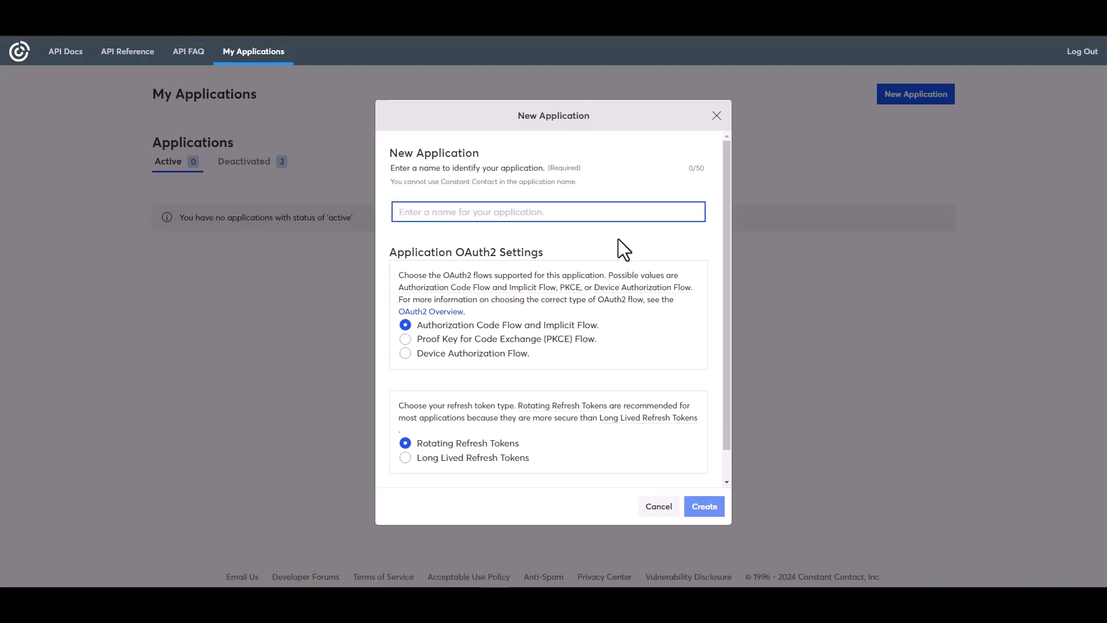
pyautogui.write('Bit ')
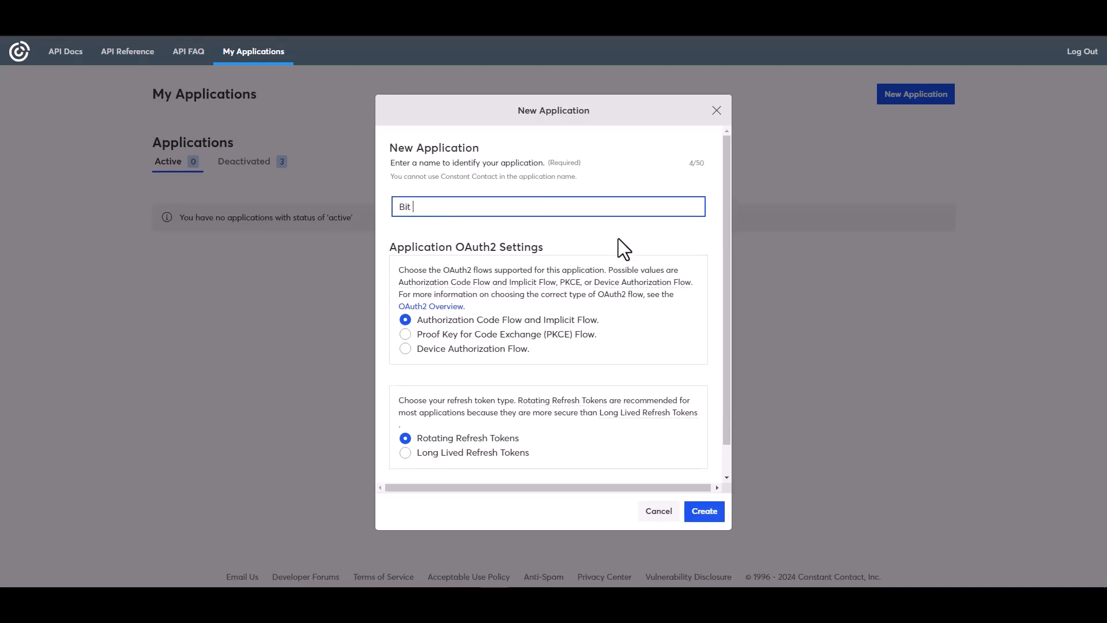
pyautogui.write('Integrations')
pyautogui.click(423, 454)
pyautogui.click(697, 513)
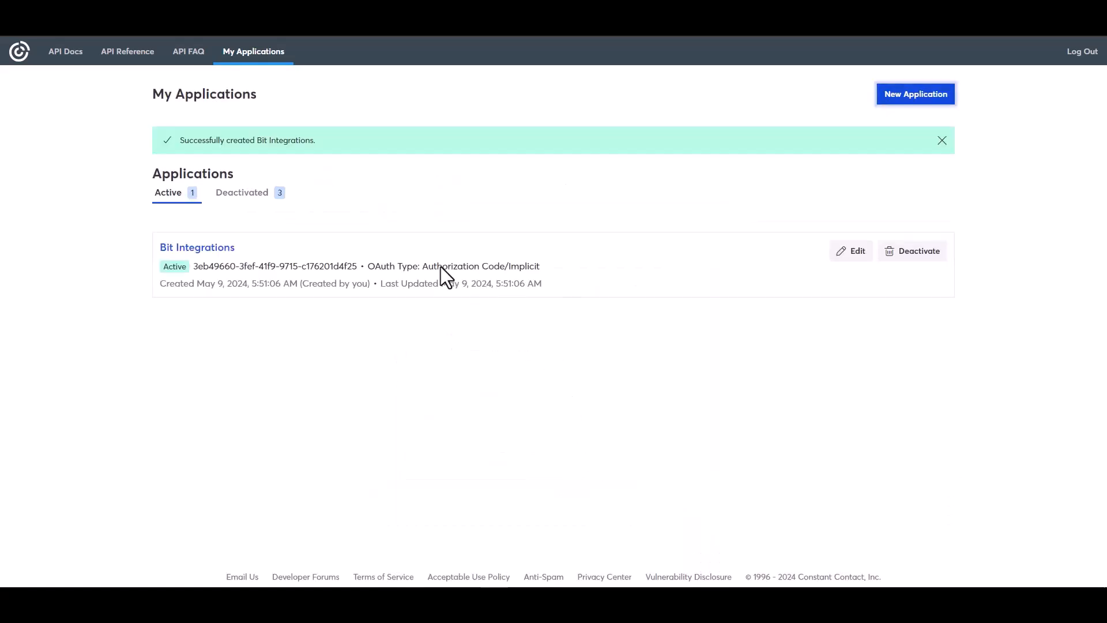
# - Replace the Bit Integrations app's localhost Redirect URI with the integration's authorized redirect URI
pyautogui.click(857, 261)
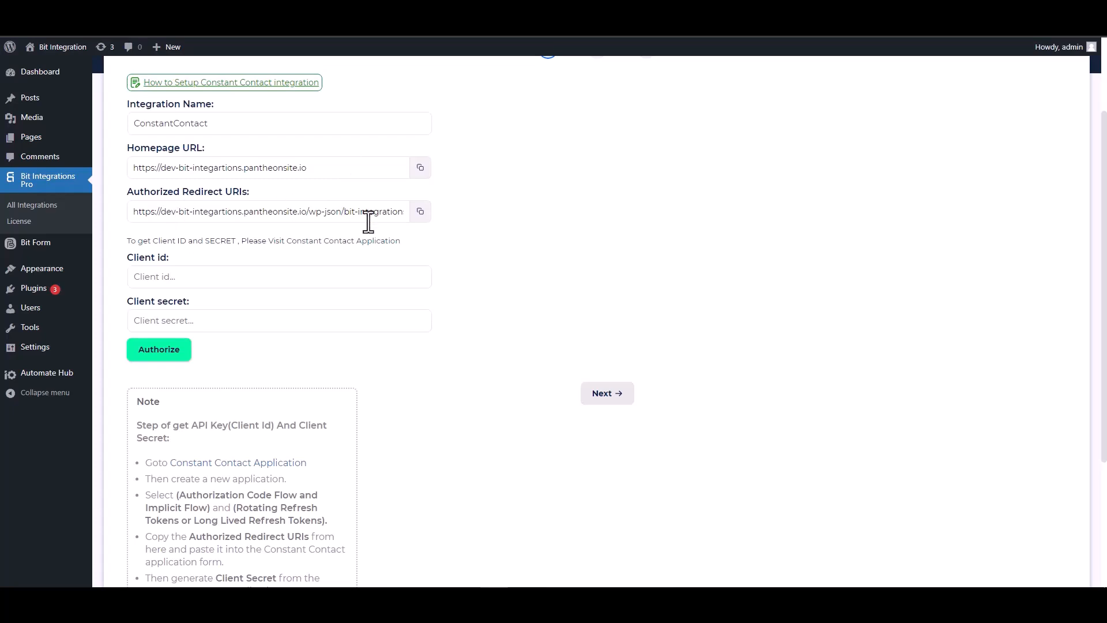
pyautogui.click(421, 211)
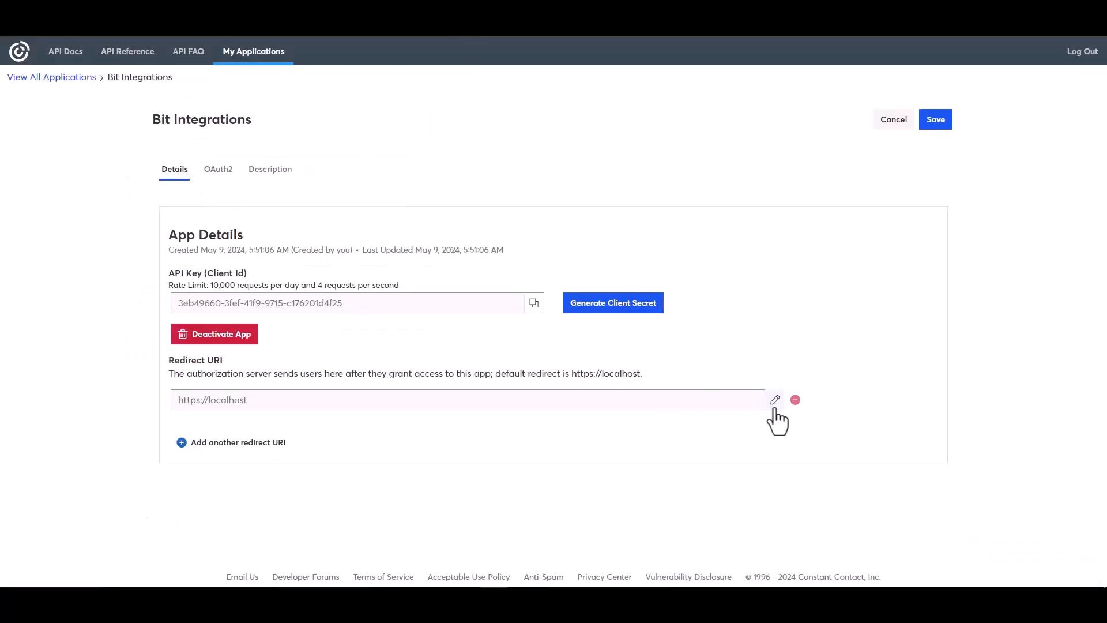
pyautogui.click(775, 400)
pyautogui.tripleClick(470, 316)
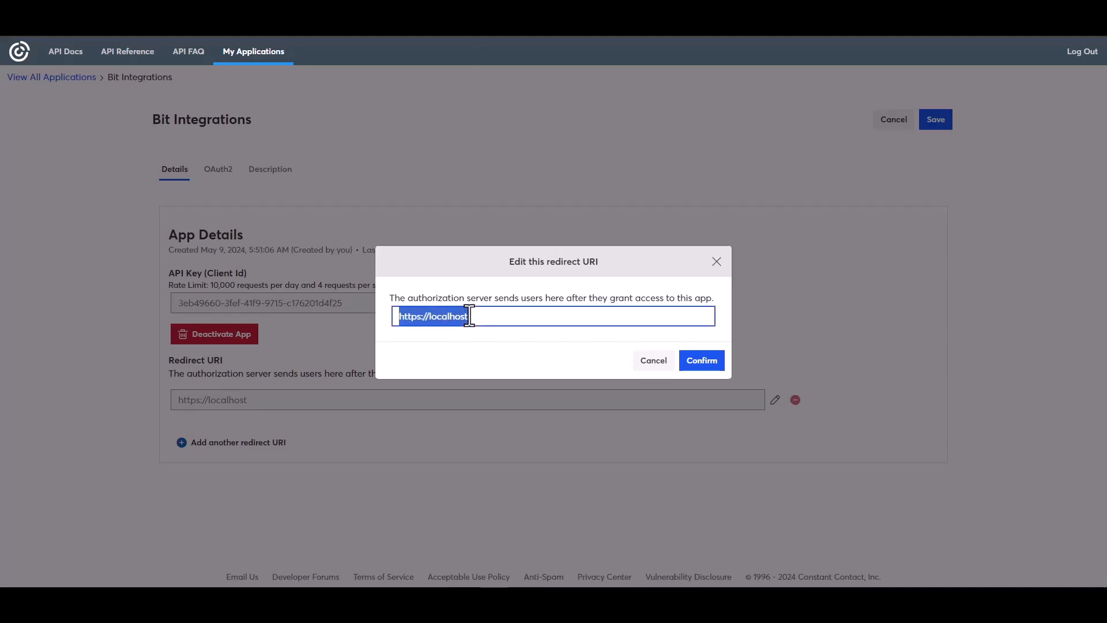
pyautogui.hotkey('ctrl', 'v')
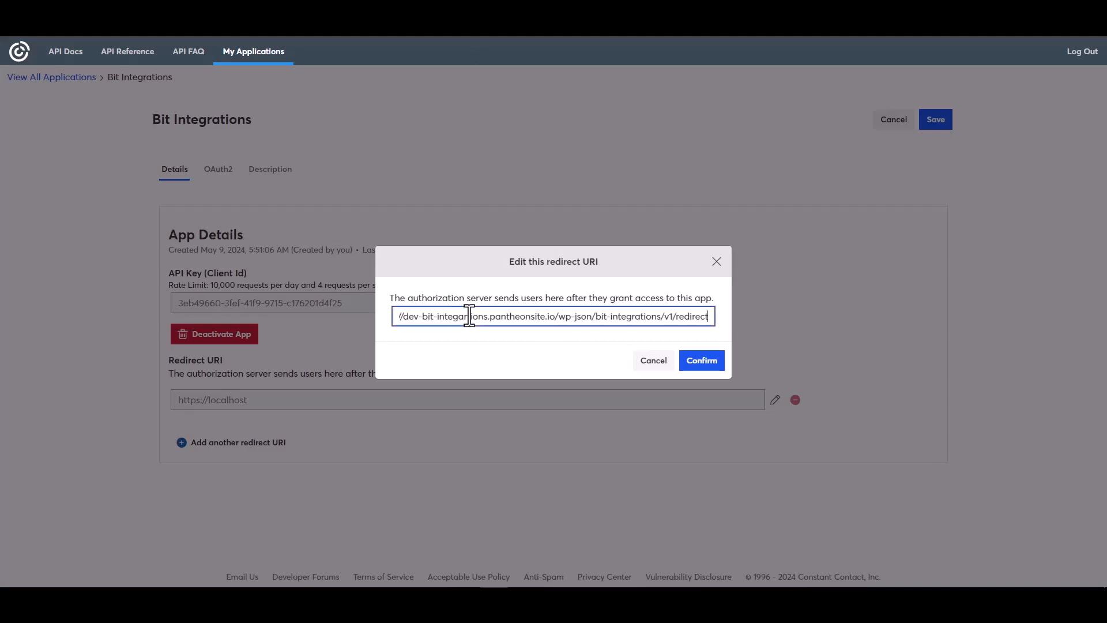
pyautogui.click(701, 365)
# - Copy the app's API key into the integration's Client id field
pyautogui.click(534, 351)
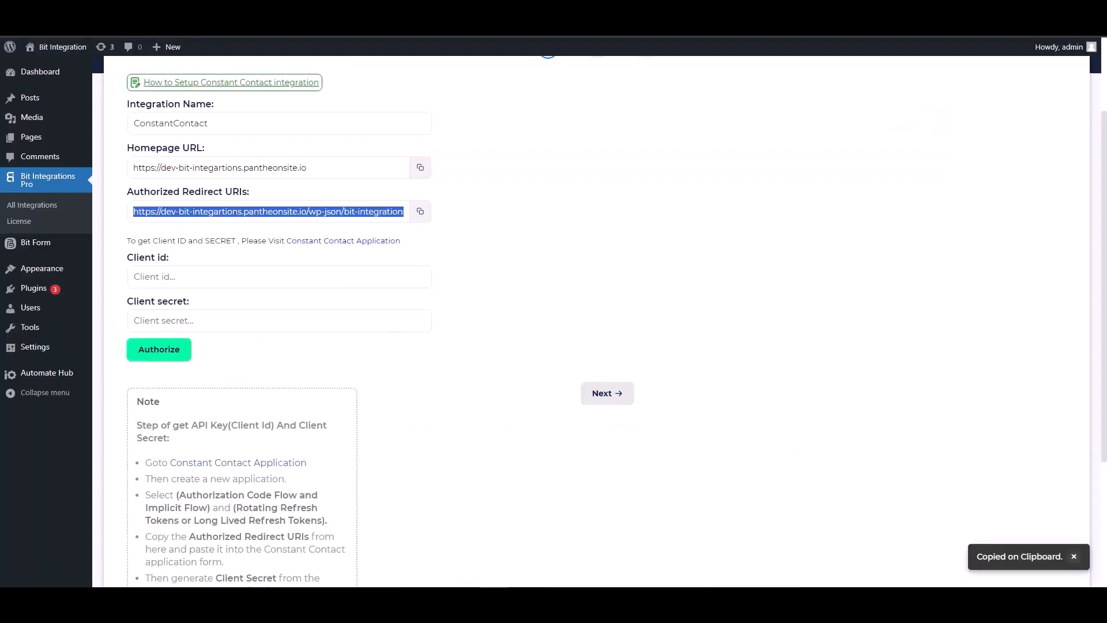
pyautogui.click(199, 278)
pyautogui.hotkey('ctrl', 'v')
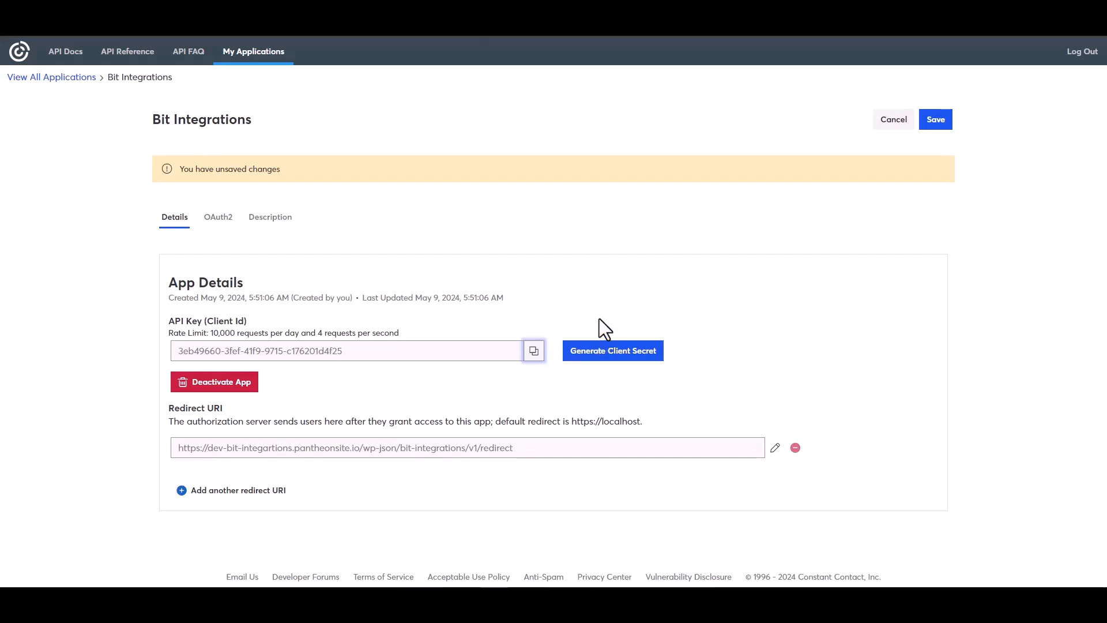
# - Generate and copy a new client secret for the Bit Integrations app, then save the app
pyautogui.click(591, 354)
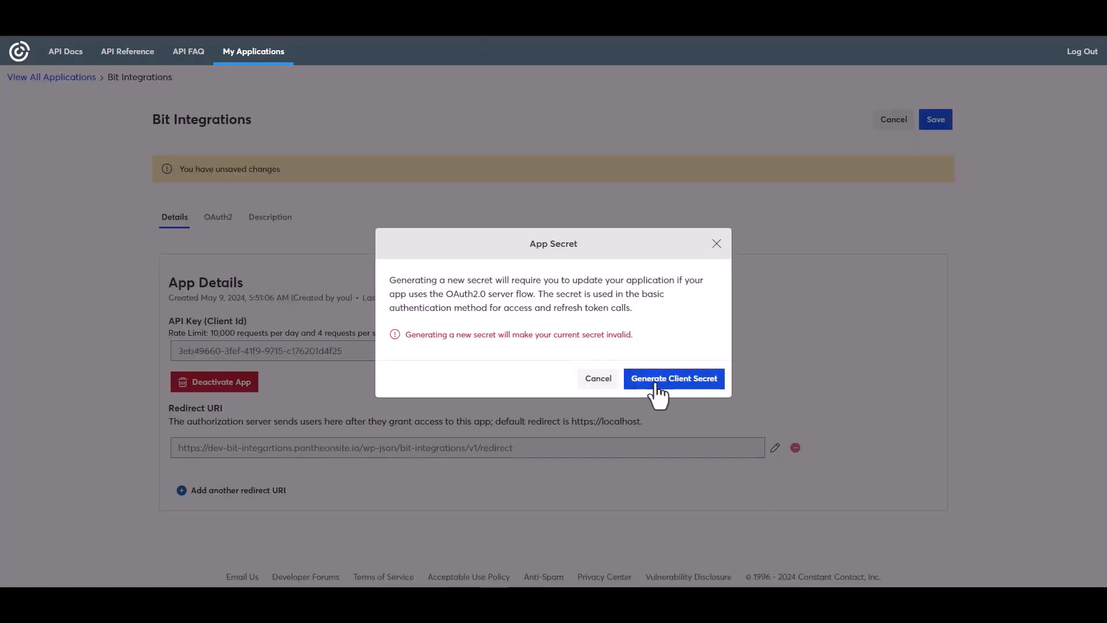
pyautogui.click(655, 385)
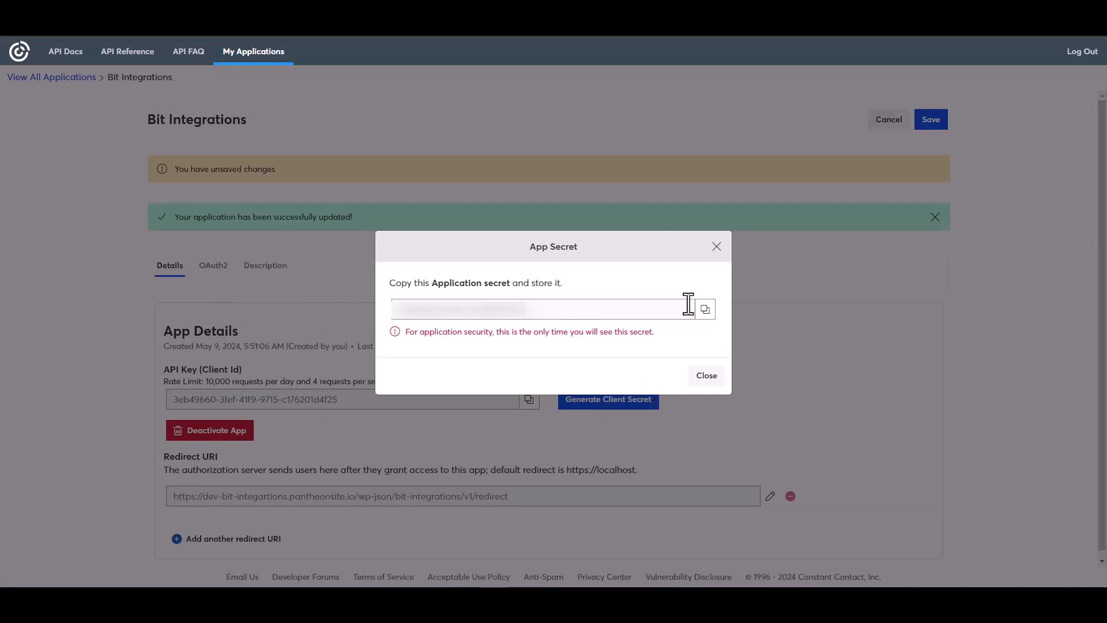
pyautogui.click(706, 310)
pyautogui.click(708, 376)
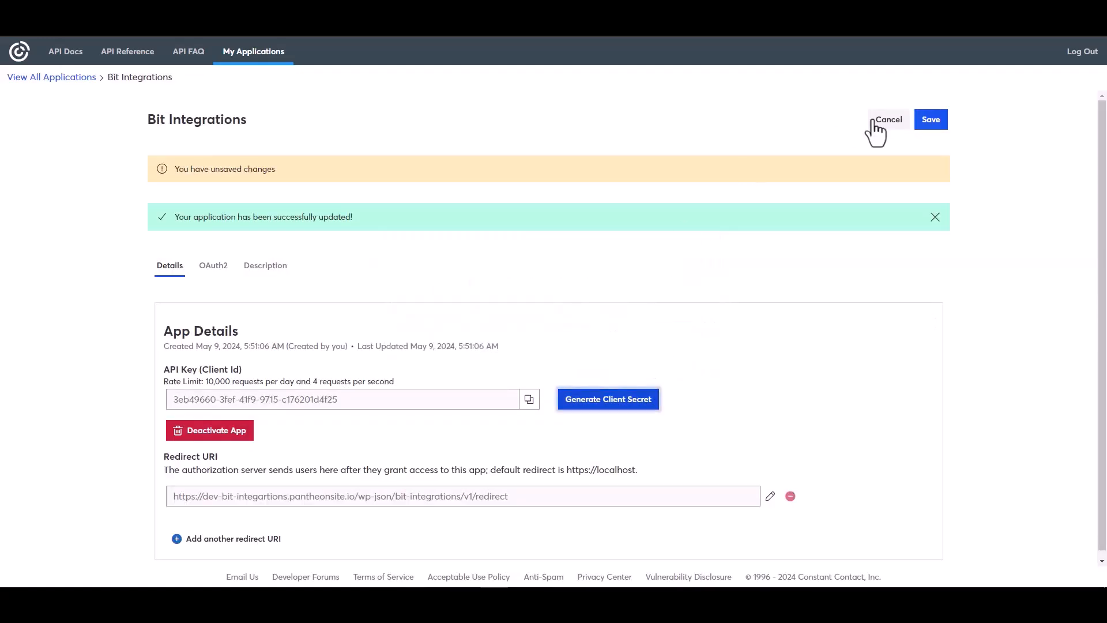
pyautogui.click(930, 121)
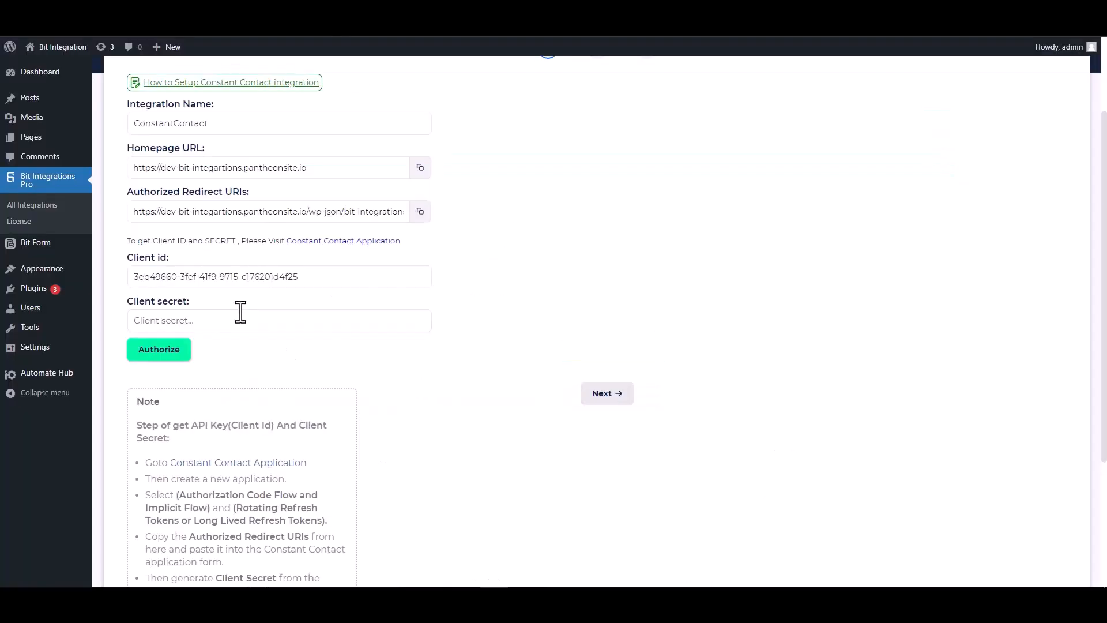
# - Paste the client secret into Client secret, then authorize and allow access to the Constant Contact account
pyautogui.click(223, 317)
pyautogui.hotkey('ctrl', 'v')
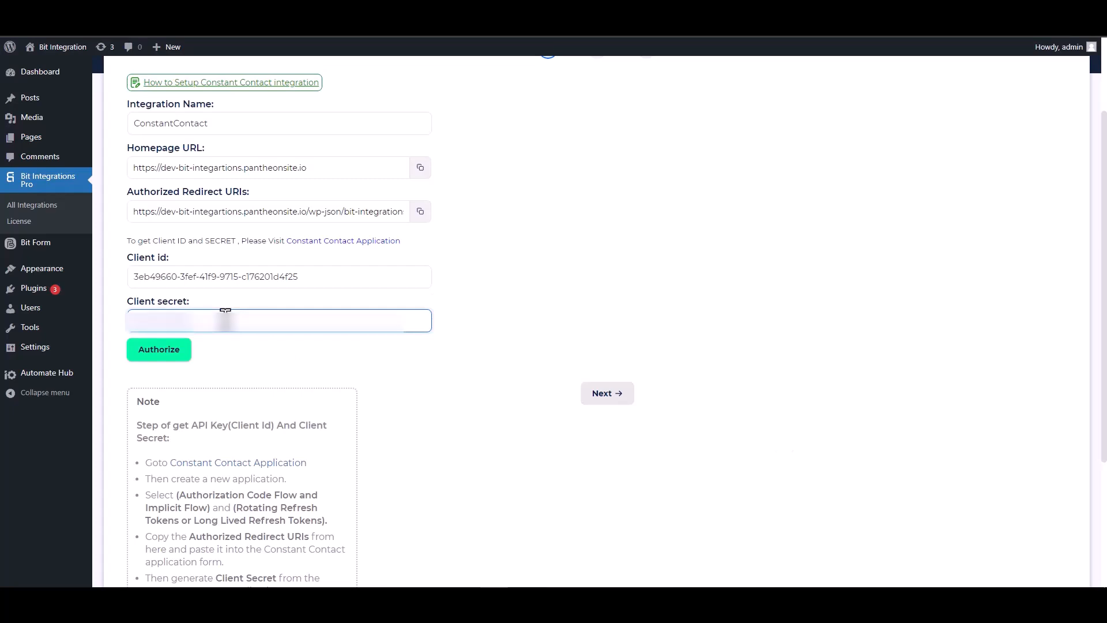
pyautogui.click(161, 363)
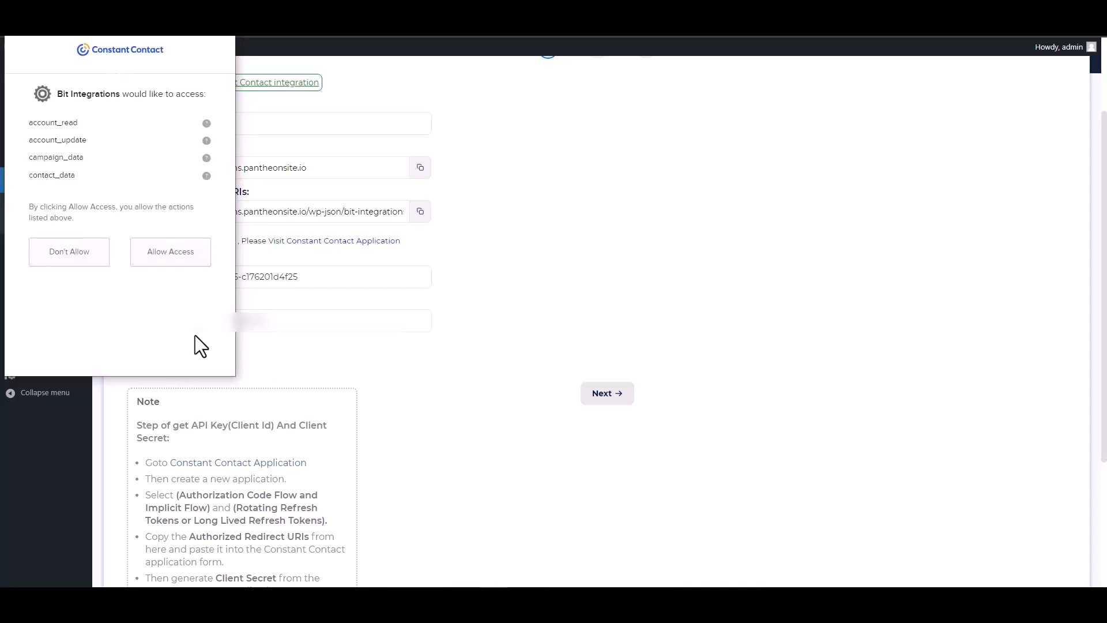
pyautogui.click(166, 265)
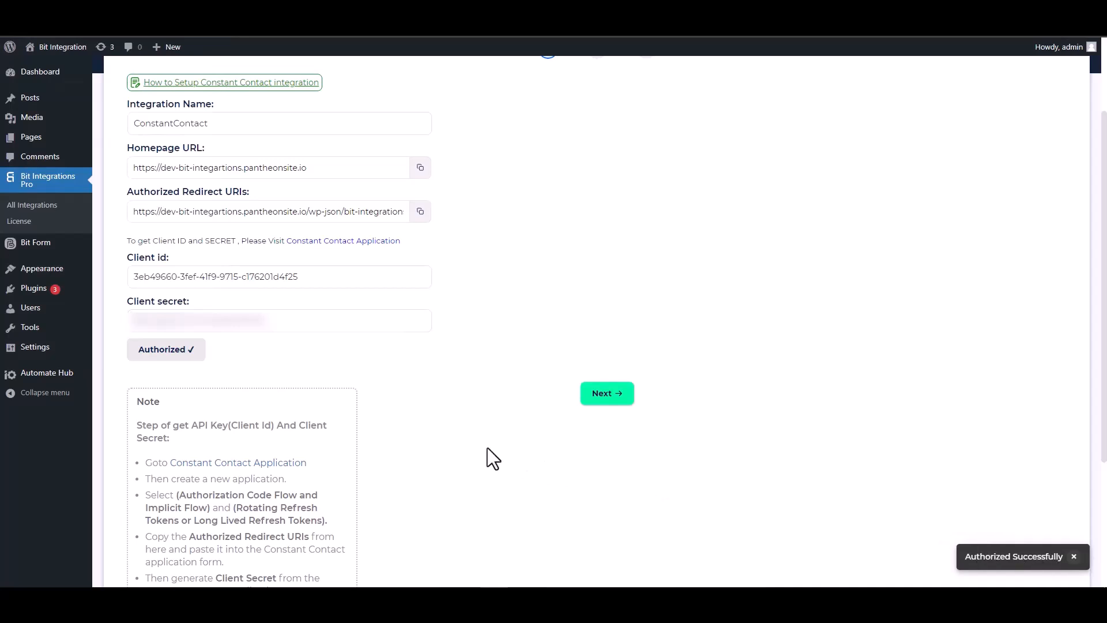
# - Choose Contact as the source and map the Email form field in the first row
pyautogui.click(604, 396)
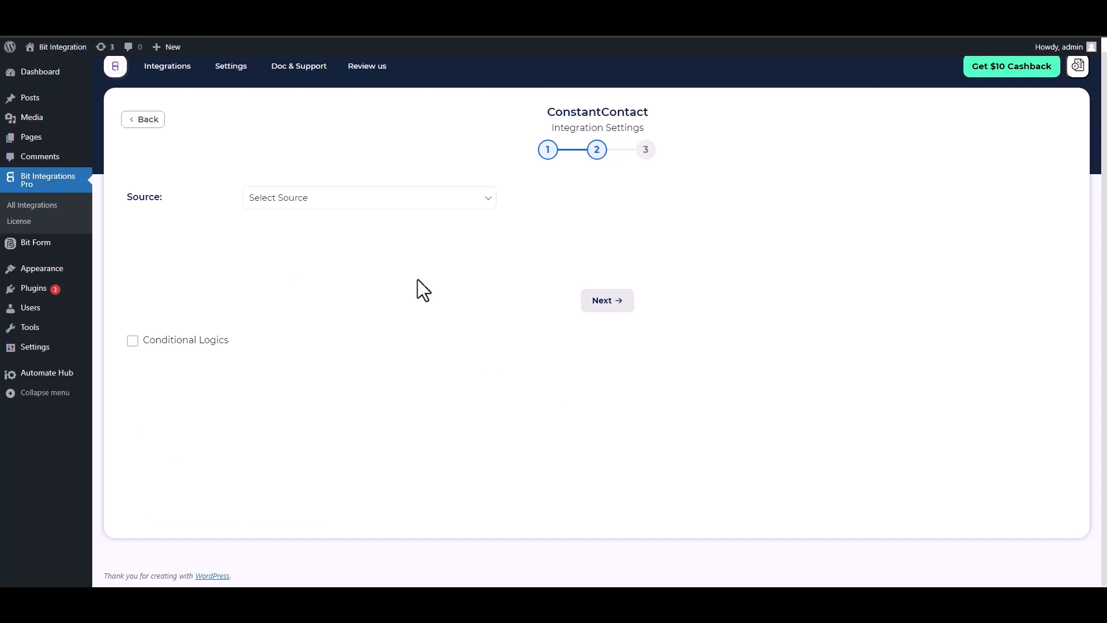
pyautogui.click(318, 203)
pyautogui.click(279, 227)
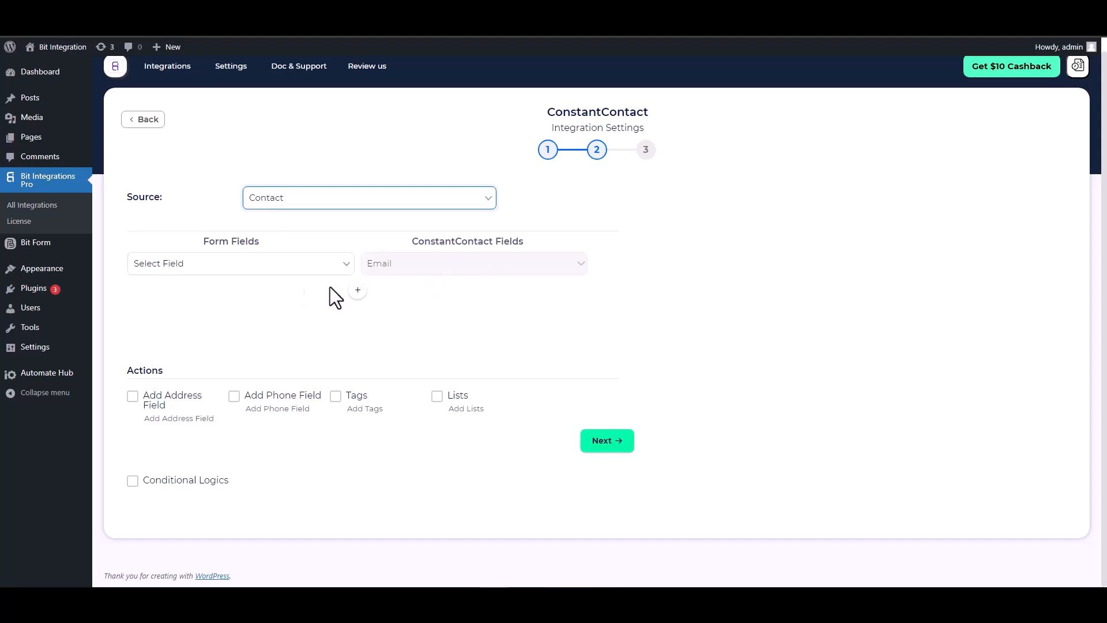
pyautogui.scroll(1, 317, 288)
pyautogui.click(320, 264)
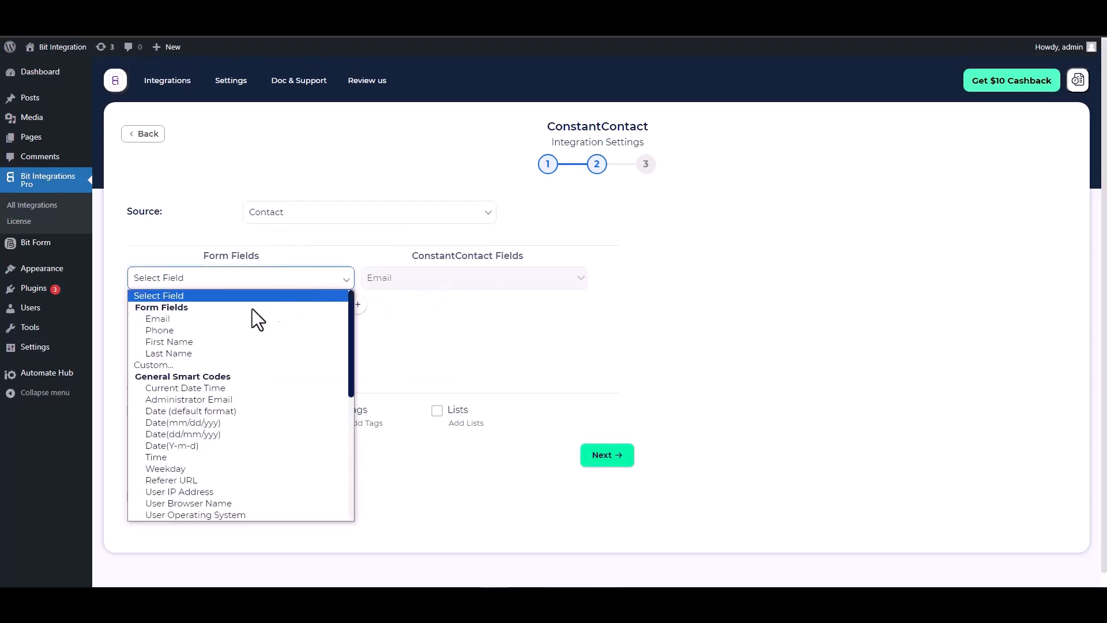
pyautogui.click(201, 320)
# - Add rows mapping First Name and Last Name to ConstantContact's First Name and Last Name
pyautogui.click(357, 304)
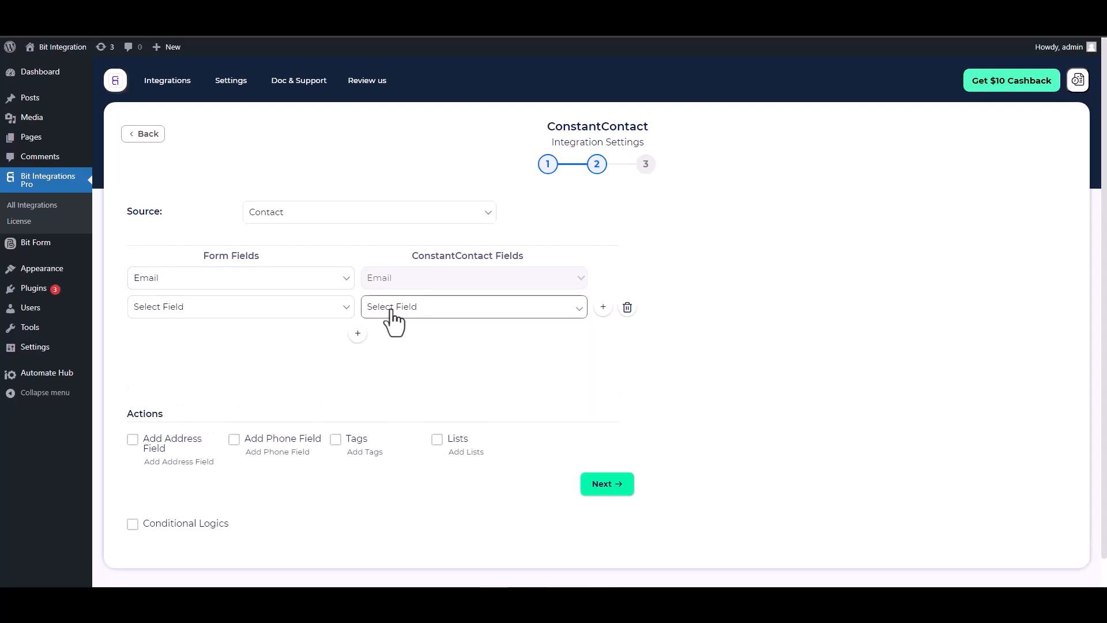
pyautogui.click(391, 314)
pyautogui.click(387, 336)
pyautogui.click(277, 311)
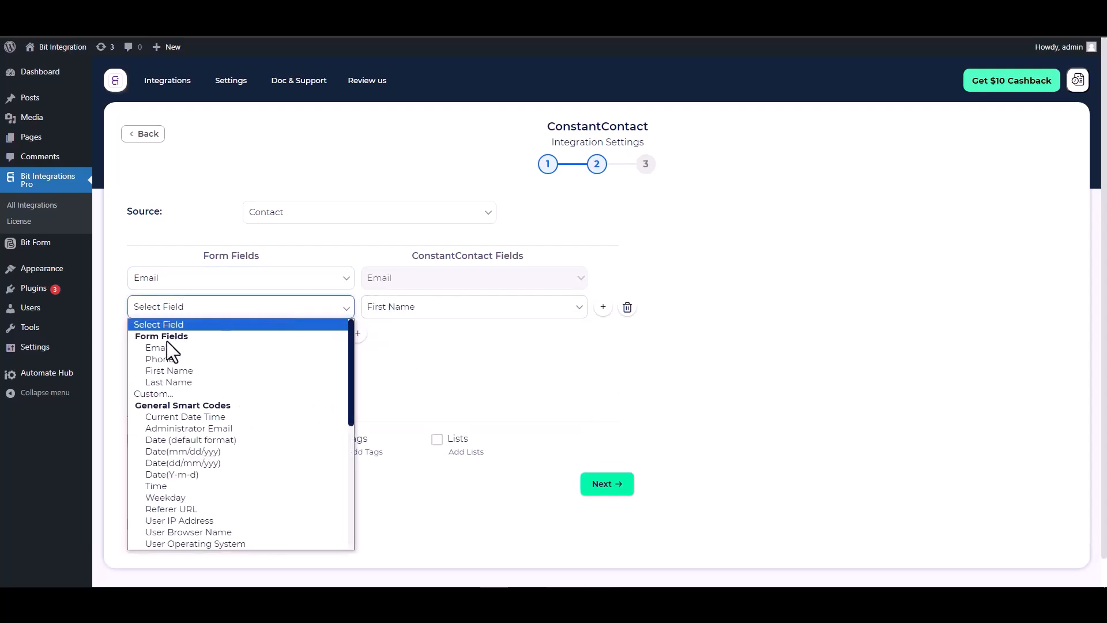
pyautogui.click(172, 371)
pyautogui.click(357, 332)
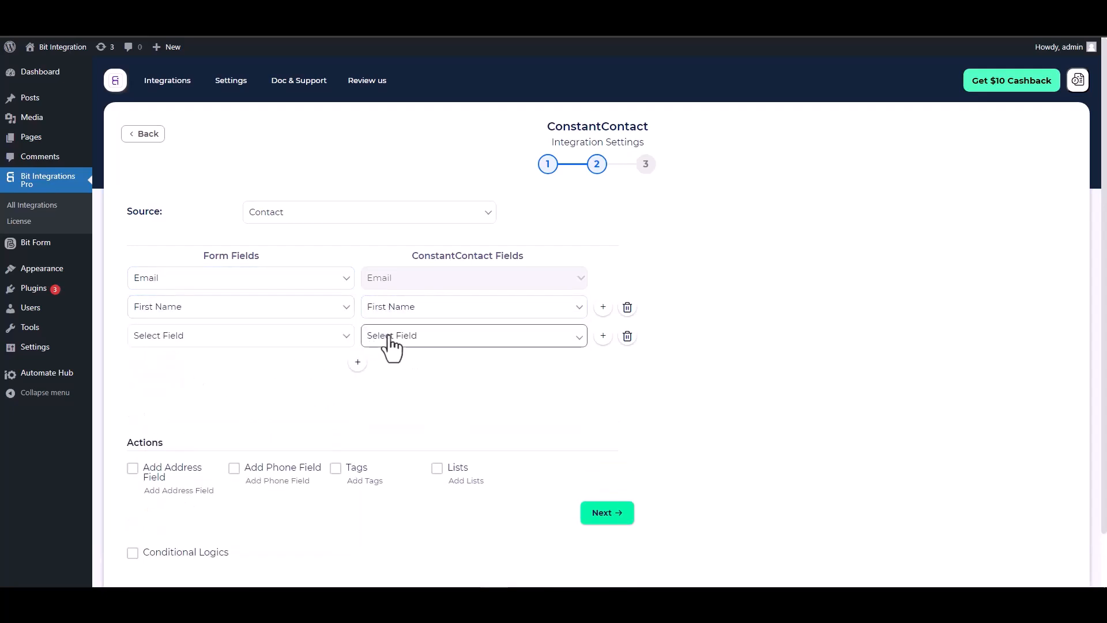
pyautogui.click(387, 339)
pyautogui.click(391, 381)
pyautogui.click(282, 340)
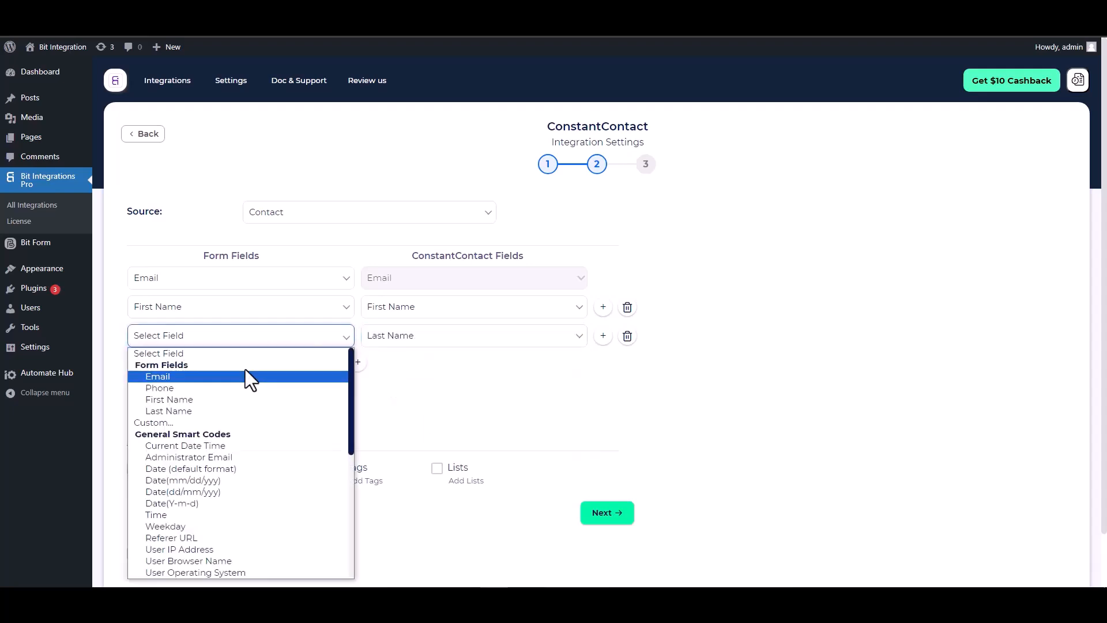
pyautogui.click(173, 410)
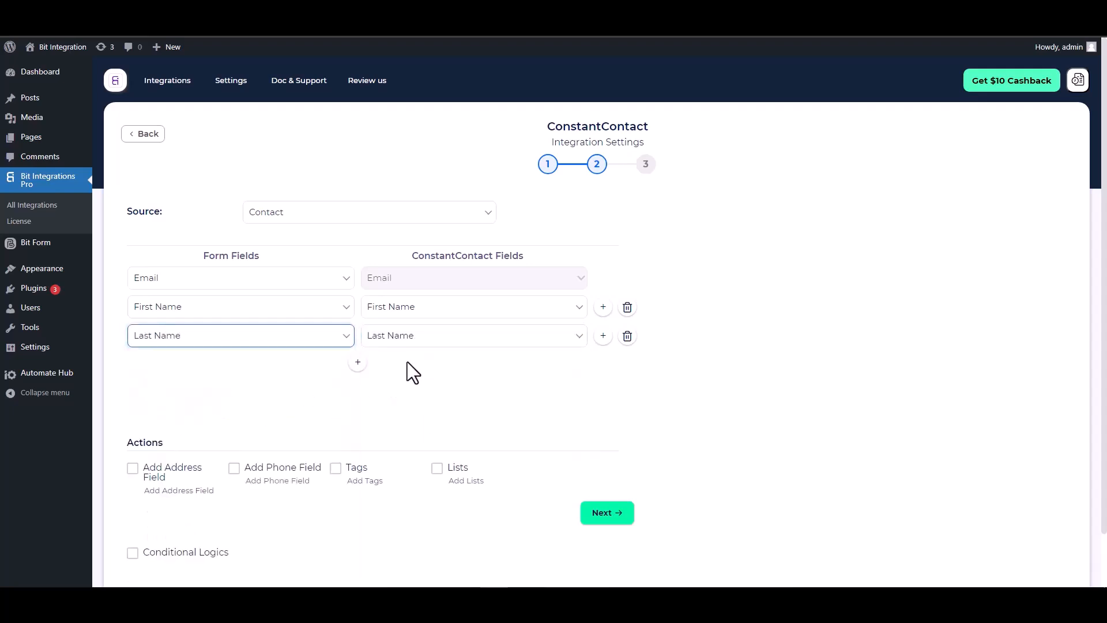
# - Add a fourth row mapping the Phone form field to ConstantContact's Phone Number
pyautogui.click(357, 362)
pyautogui.click(396, 364)
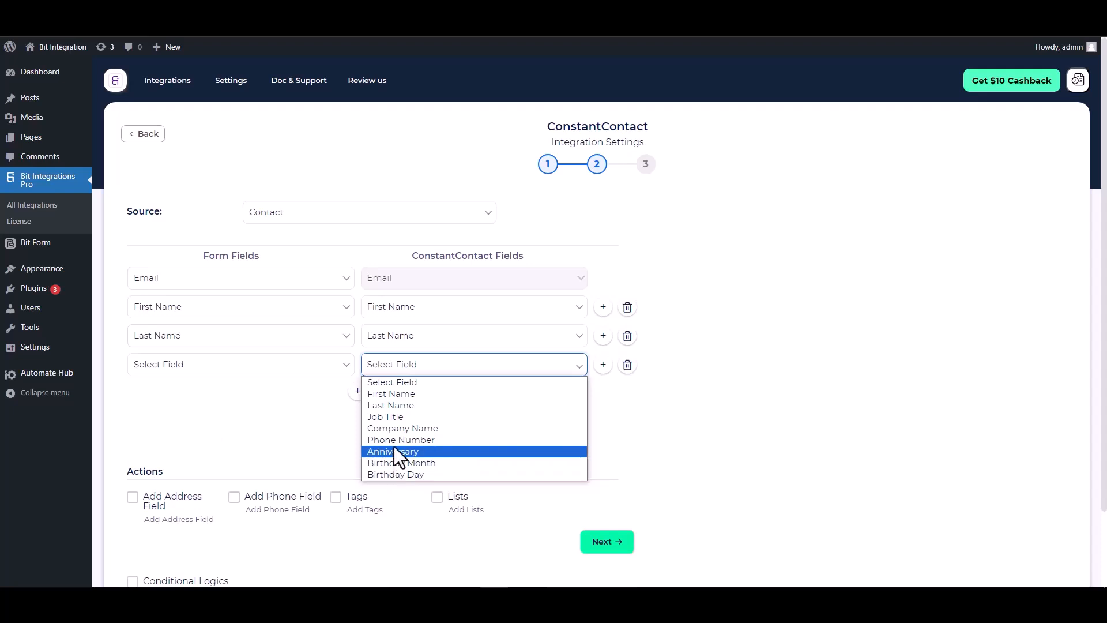
pyautogui.click(401, 439)
pyautogui.click(222, 366)
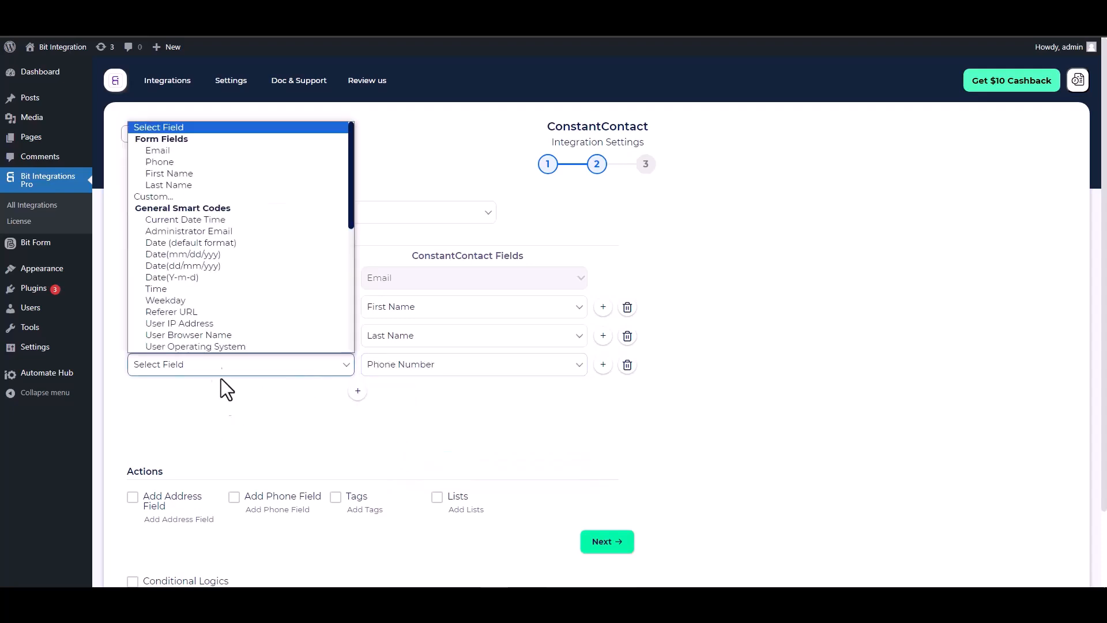
pyautogui.click(170, 161)
pyautogui.scroll(-2, 329, 387)
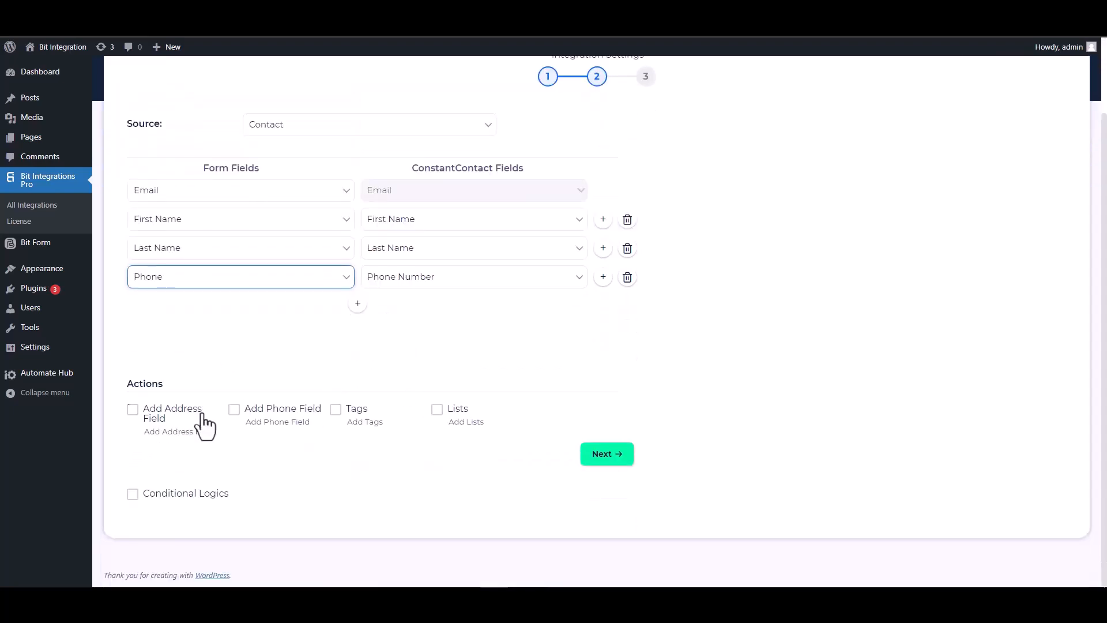
pyautogui.moveTo(168, 382); pyautogui.dragTo(132, 383)
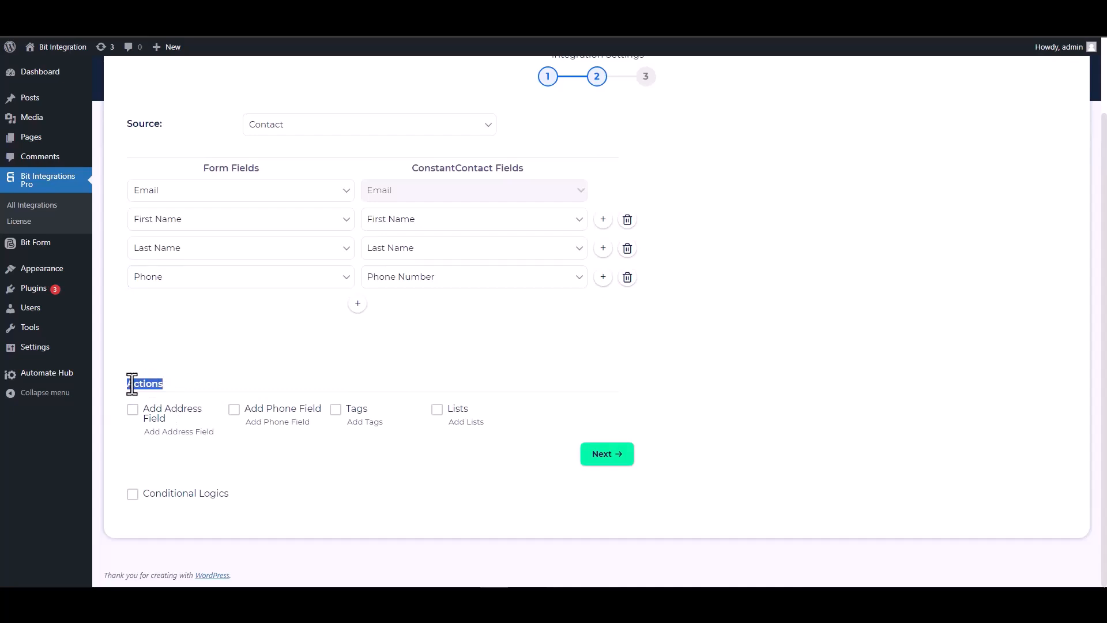
# - Leave Conditional Logics unchecked and continue from the field mapping to the final step
pyautogui.click(228, 382)
pyautogui.click(157, 495)
pyautogui.scroll(-2, 265, 461)
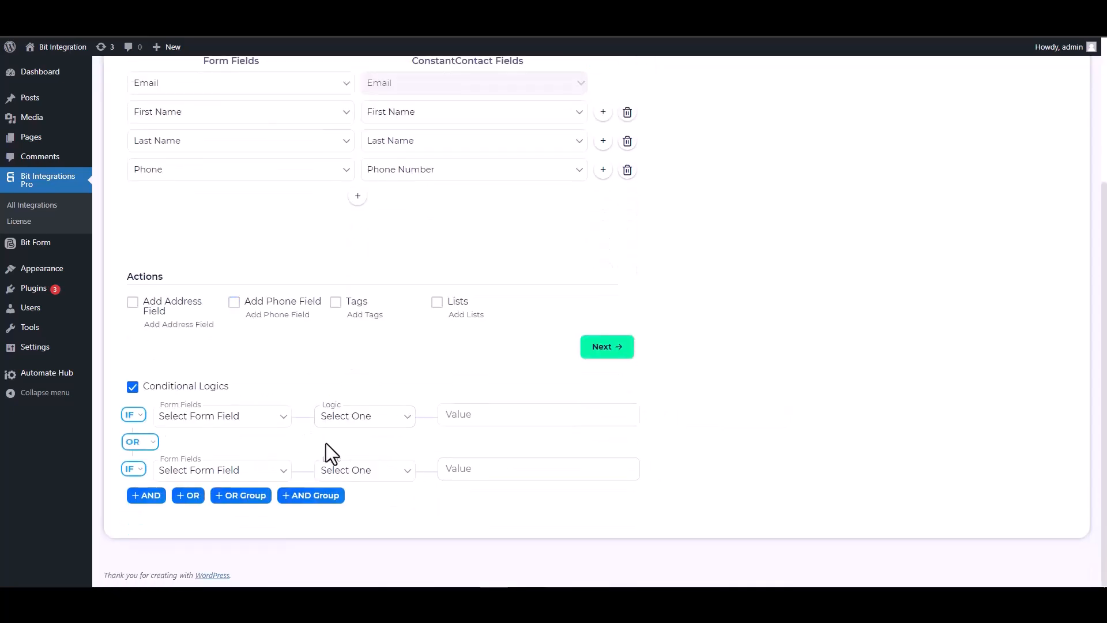
pyautogui.click(133, 387)
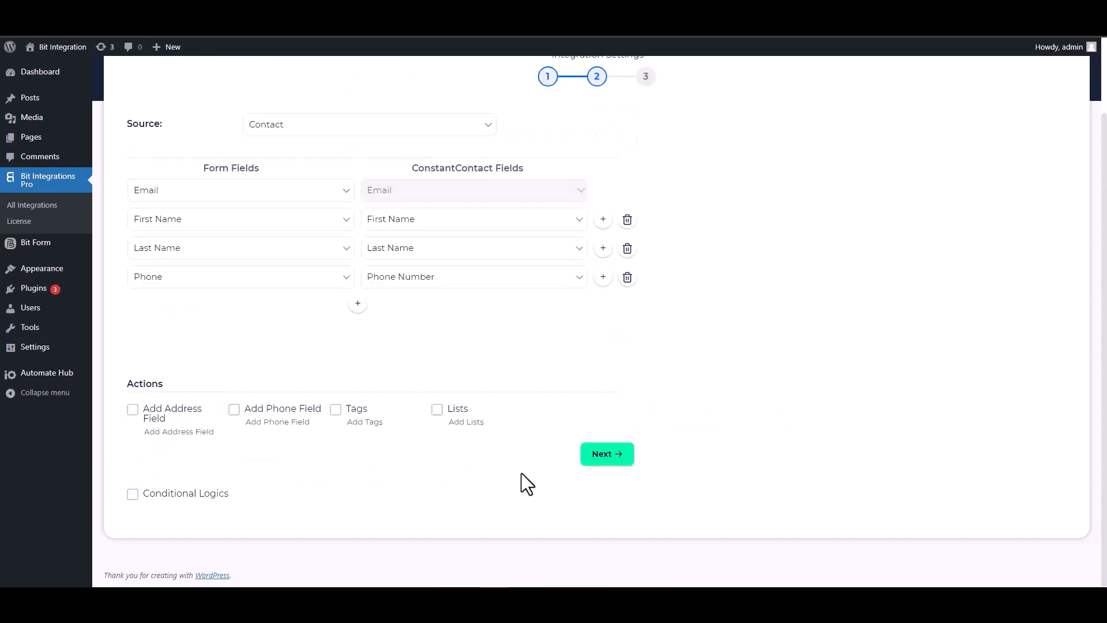
pyautogui.scroll(1, 521, 473)
pyautogui.click(603, 511)
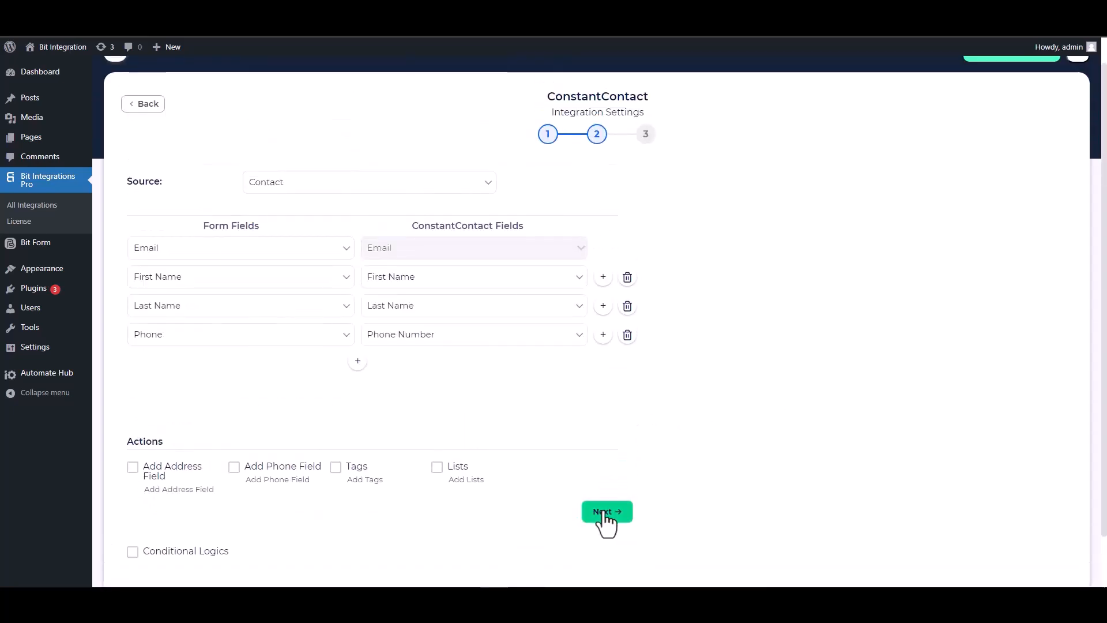
# - Save the integration, then enter first name Bit and last name Integrations on the form
pyautogui.click(595, 248)
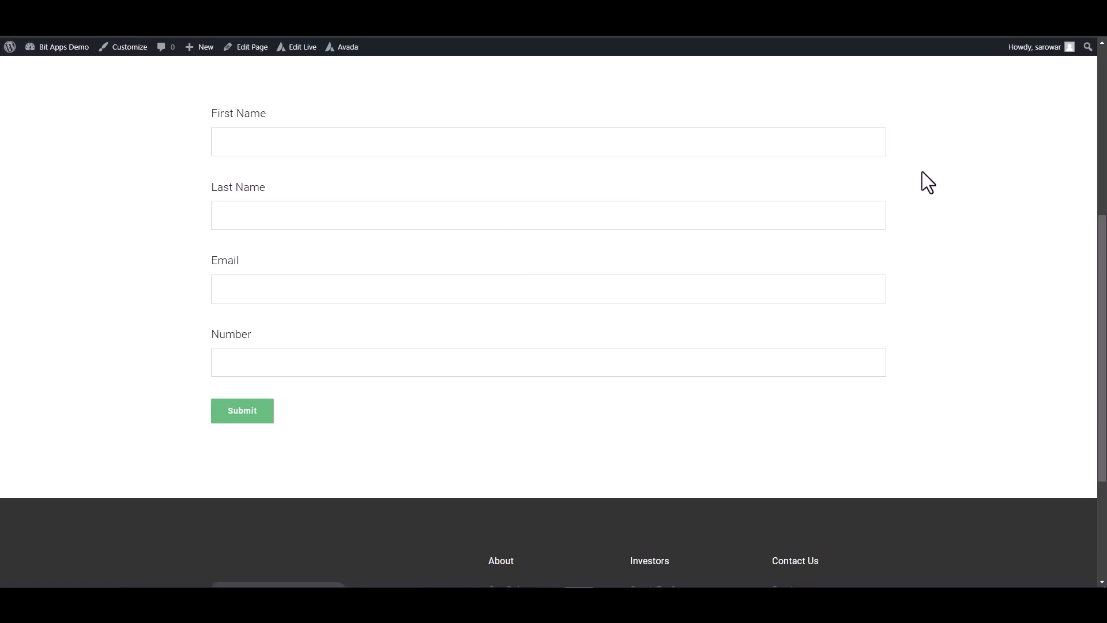
pyautogui.click(869, 142)
pyautogui.click(745, 207)
pyautogui.write('Integrations')
# - Fill in the test e-mail address and phone number, then submit the form entry
pyautogui.click(742, 299)
pyautogui.click(786, 370)
pyautogui.write('444555666')
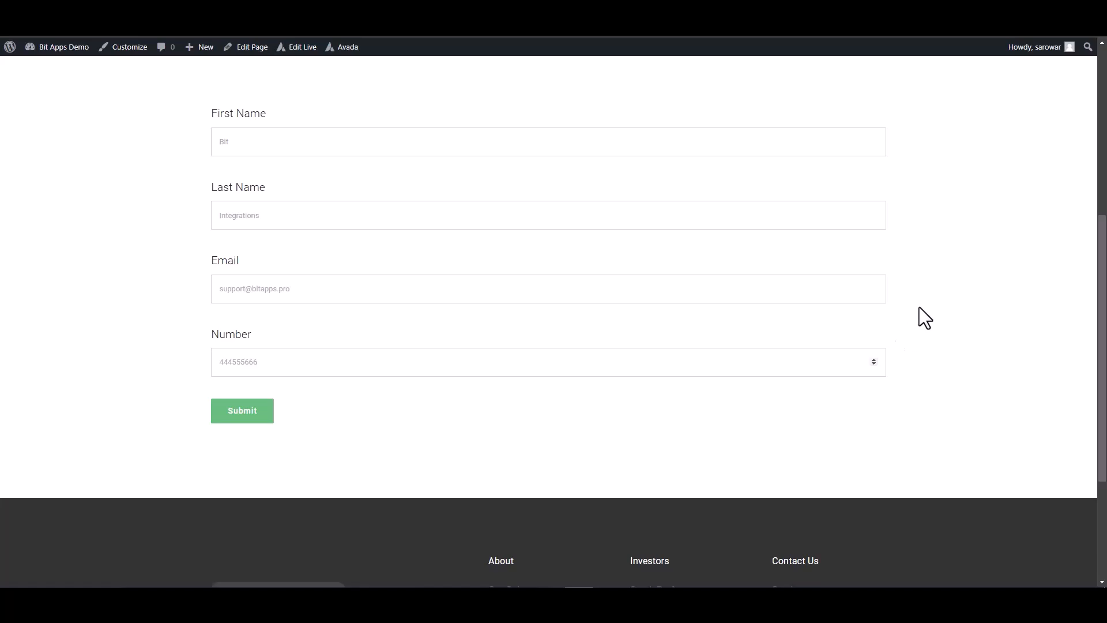
pyautogui.click(260, 410)
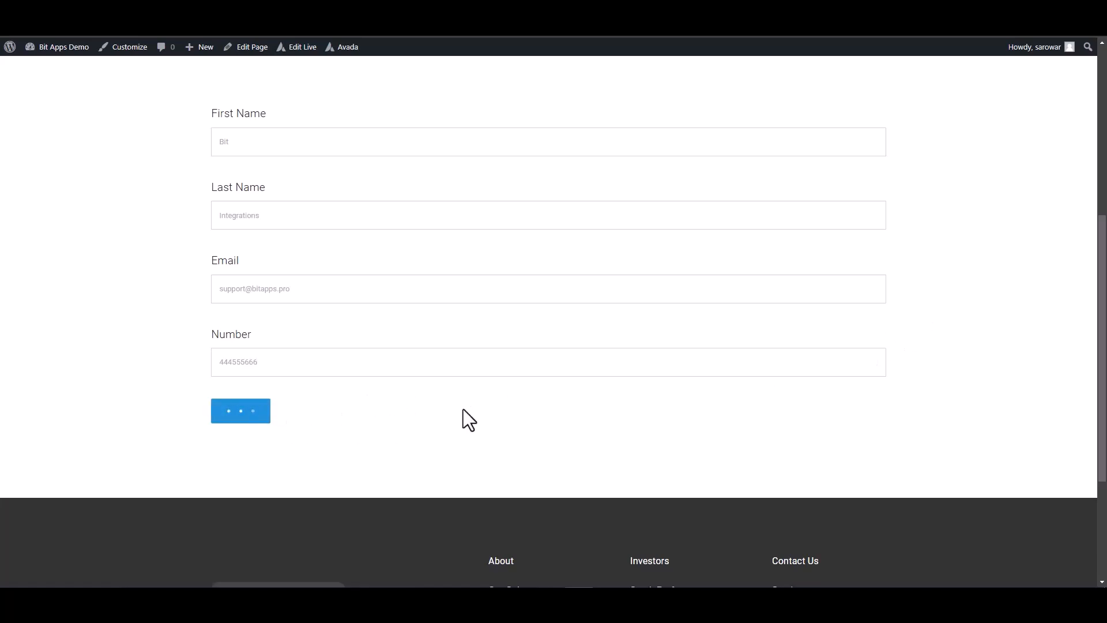
pyautogui.tripleClick(507, 457)
# - Open the new contact's details in Constant Contact and confirm it was added by API
pyautogui.click(947, 460)
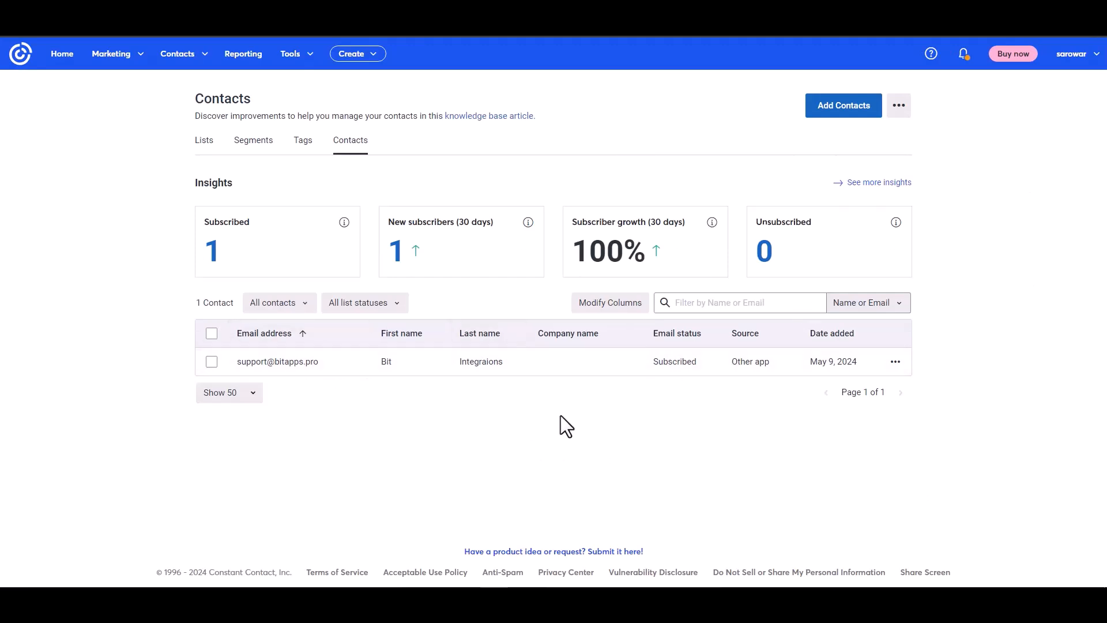
pyautogui.click(287, 362)
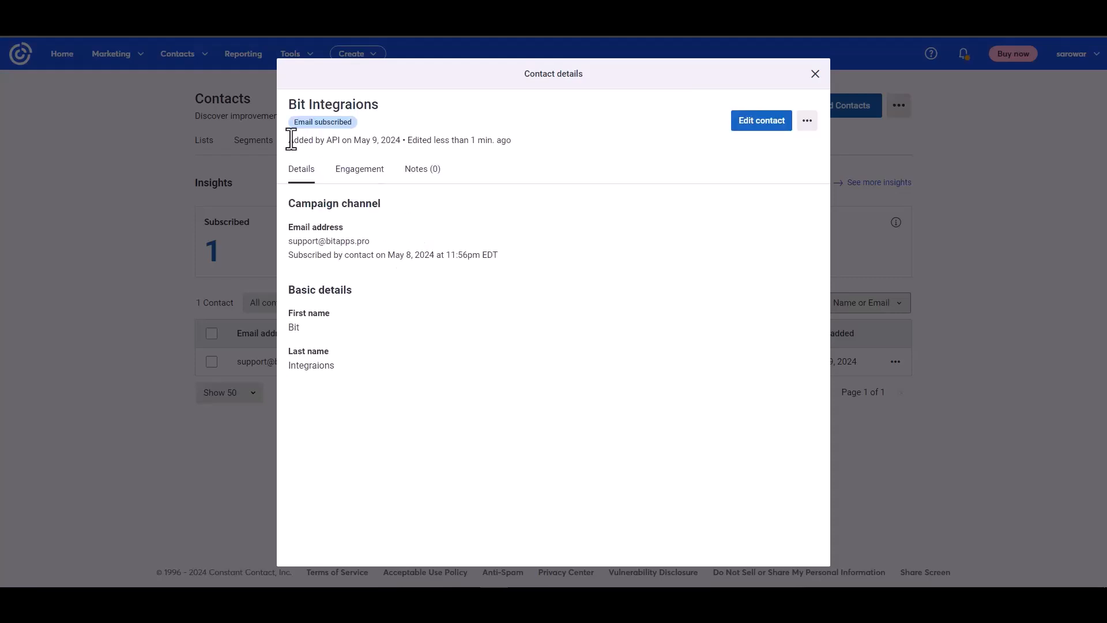
pyautogui.moveTo(294, 141); pyautogui.dragTo(351, 140)
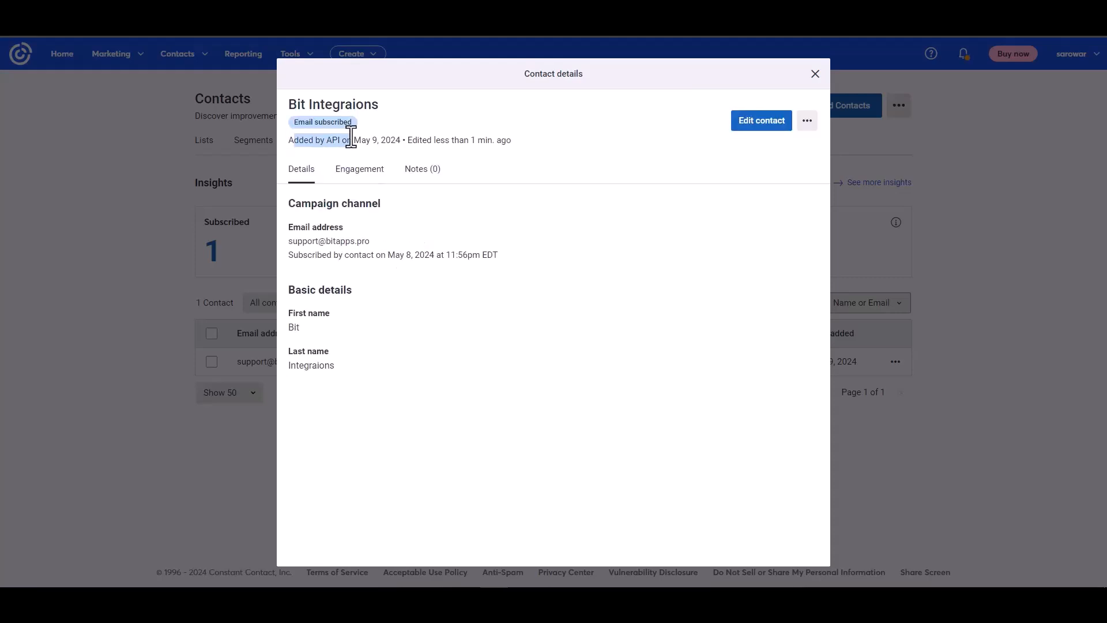
pyautogui.click(425, 258)
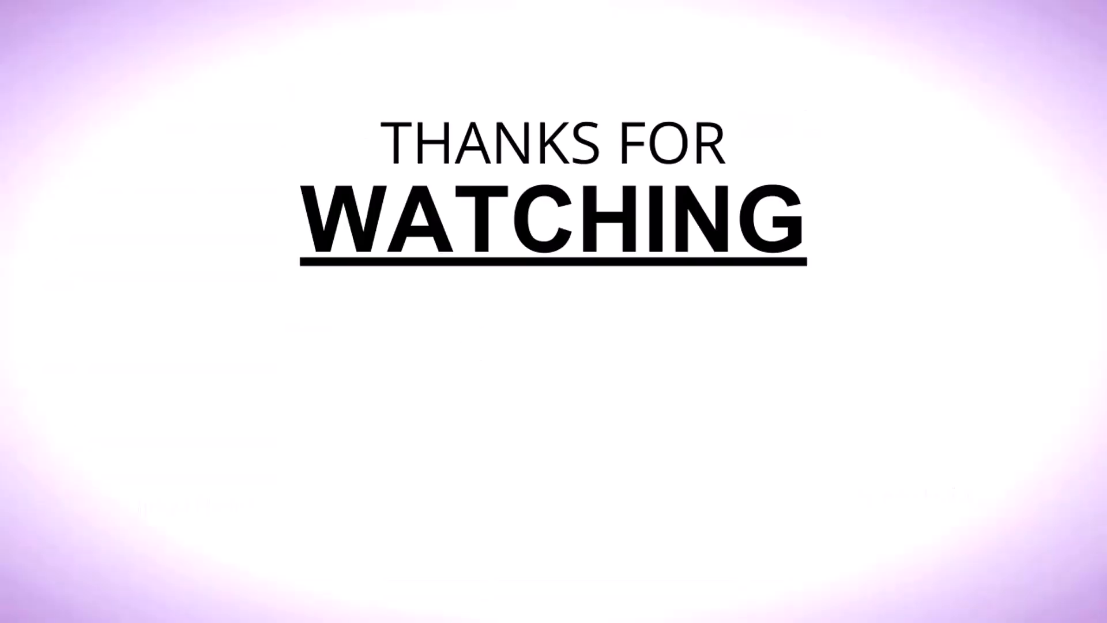